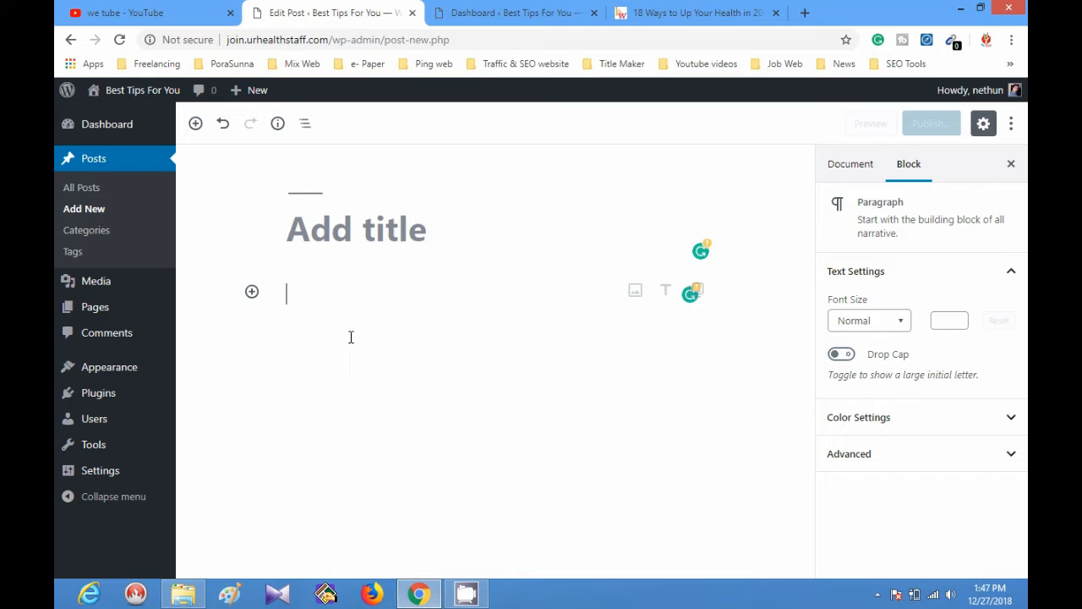
click(330, 217)
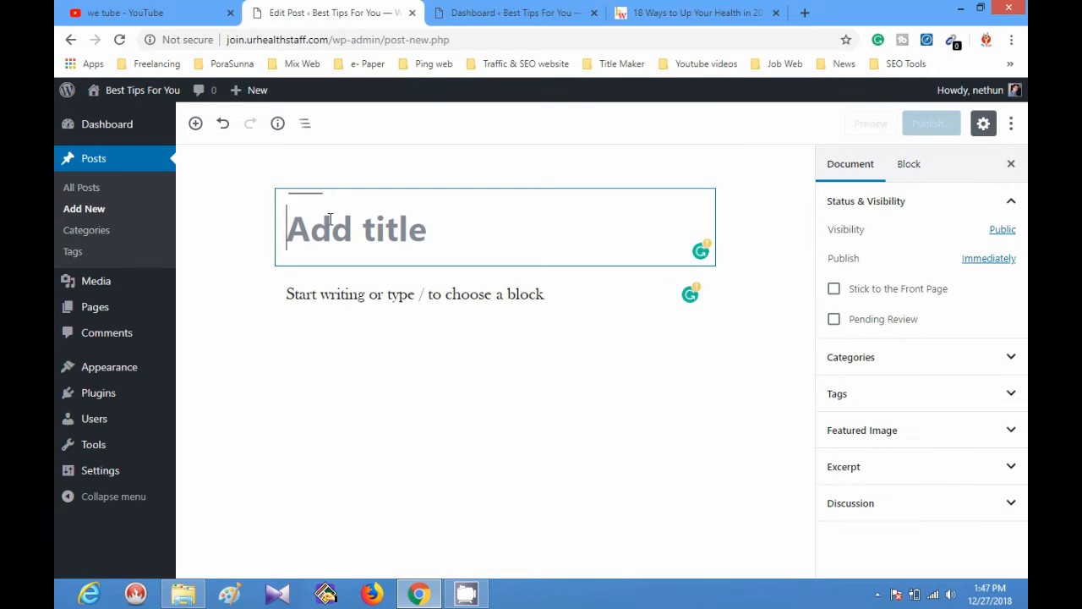
click(311, 358)
click(554, 11)
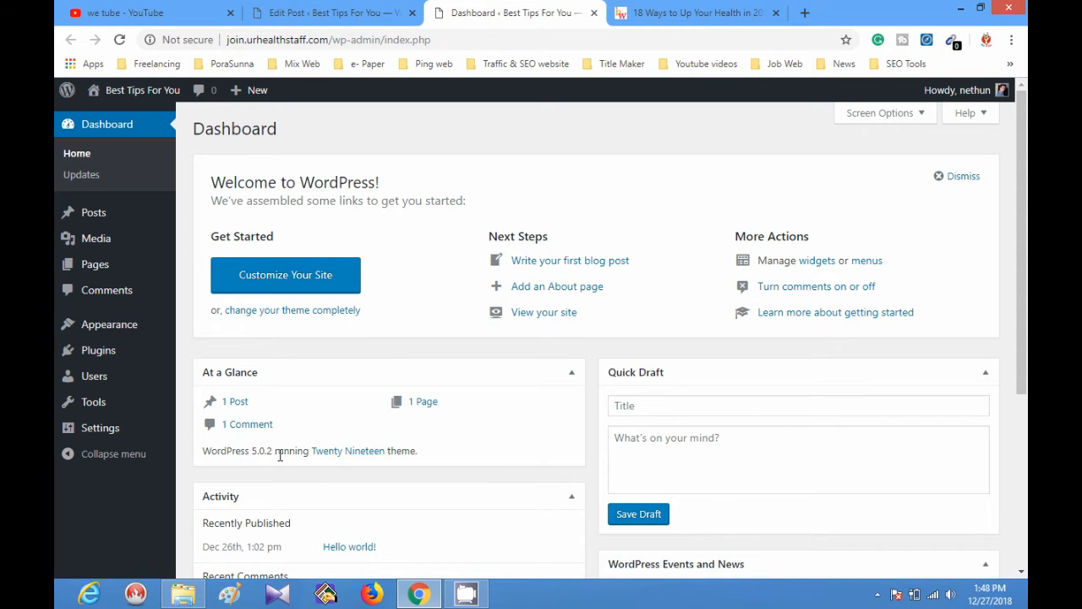
click(326, 13)
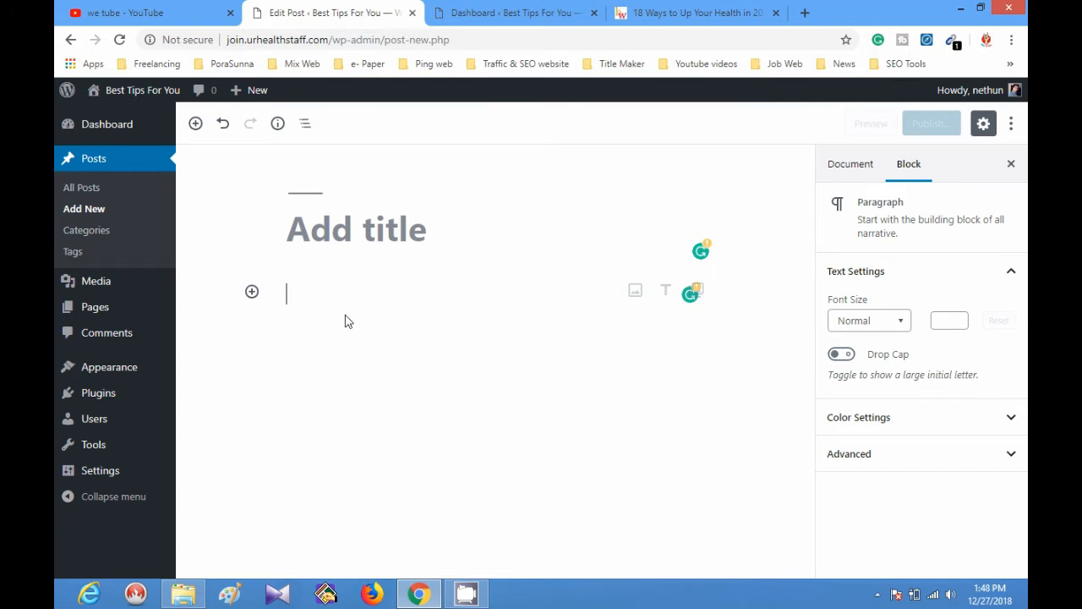
click(417, 233)
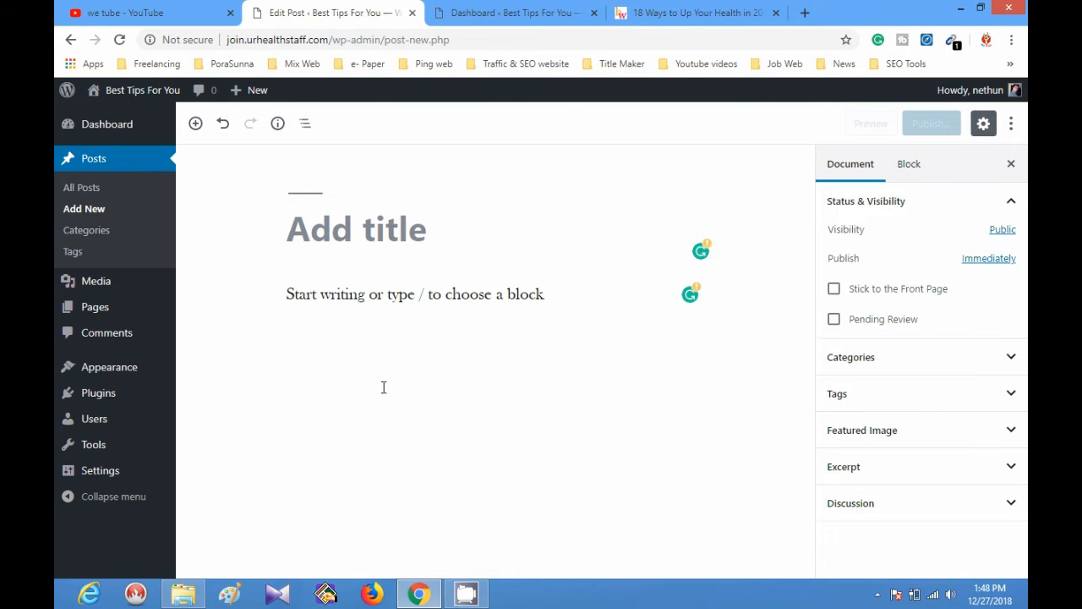
click(454, 301)
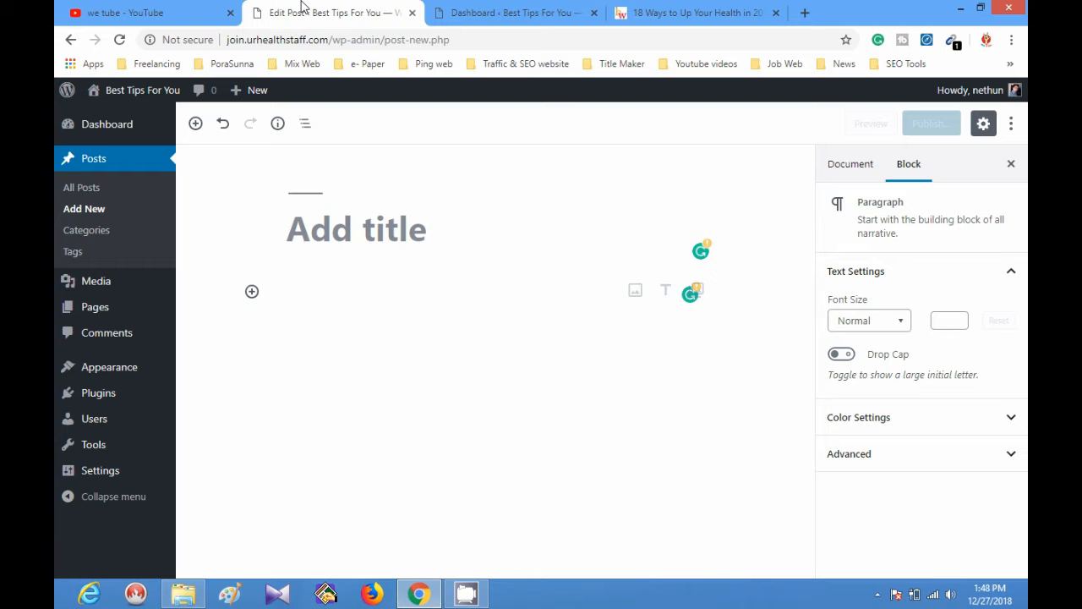
Paste the source article's heading "18 Ways to Up Your Health in 2018" twice into the new post's title.
click(664, 11)
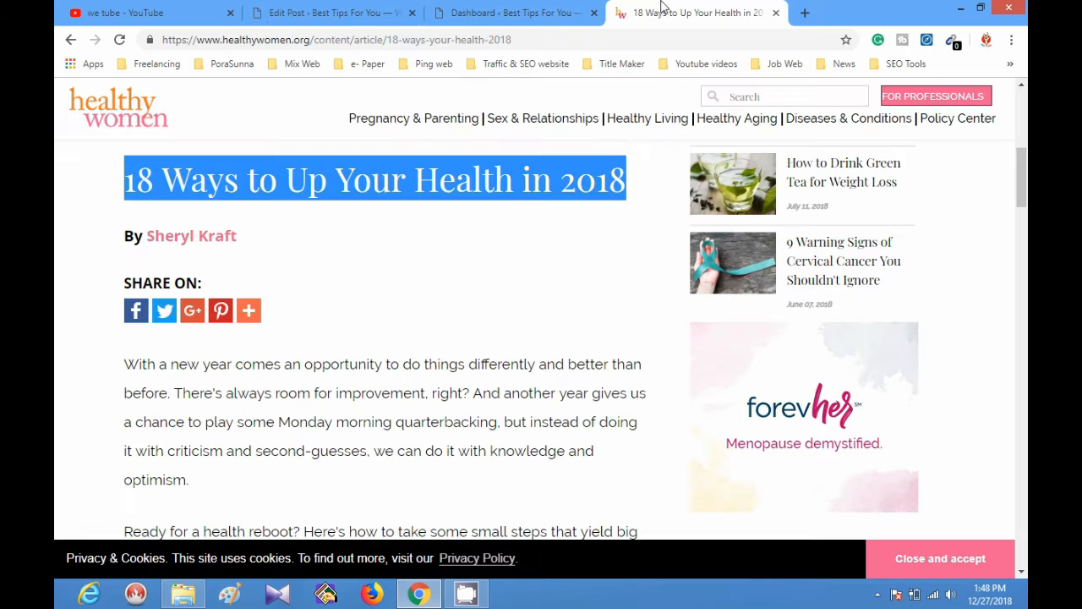
click(334, 13)
click(358, 230)
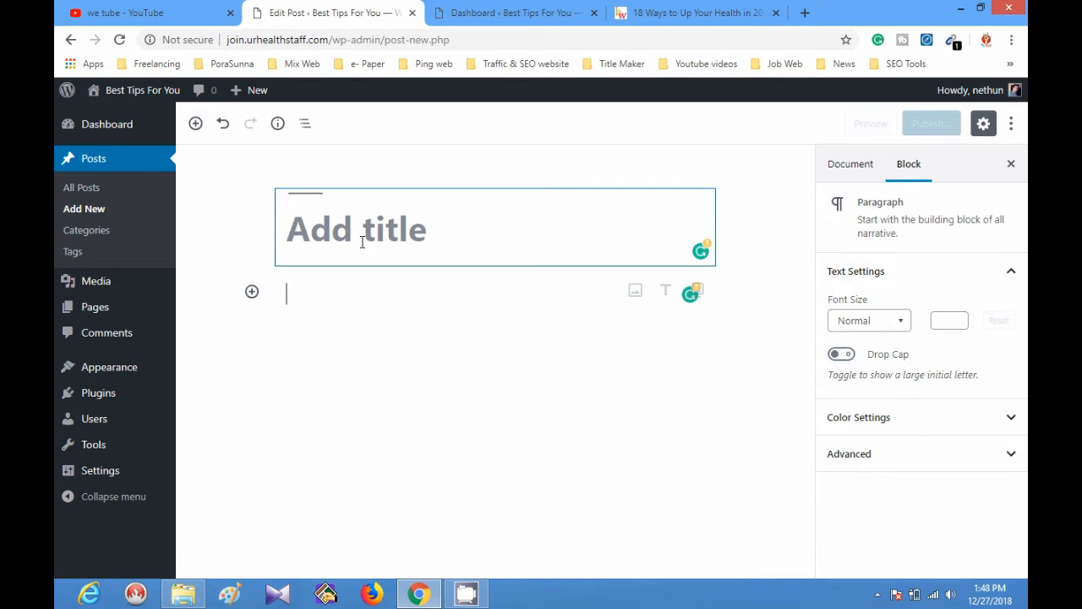
key(ctrl+v)
key(ctrl+v)
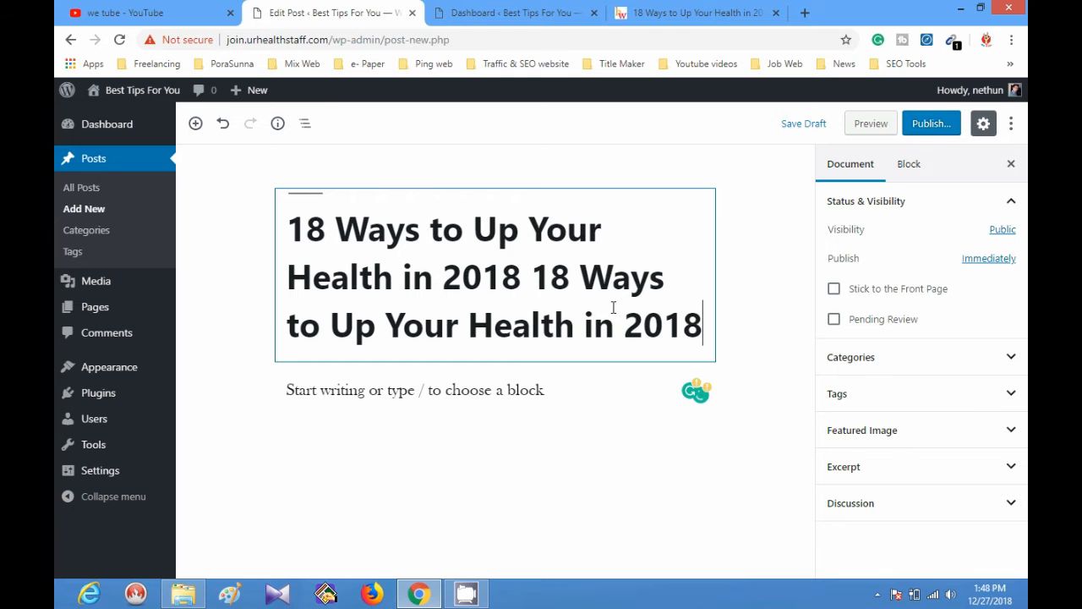
Copy the source article's text from the introduction through item 4, "Don't scrimp on sleep", and paste it into the post's body.
click(642, 12)
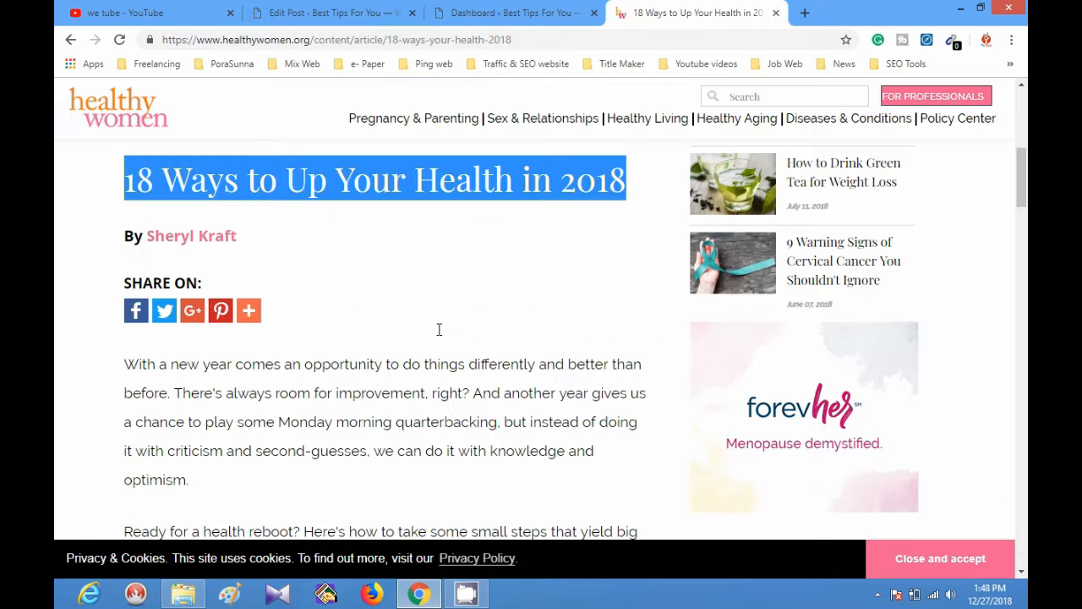
click(131, 365)
scroll(253, 393, down, 10)
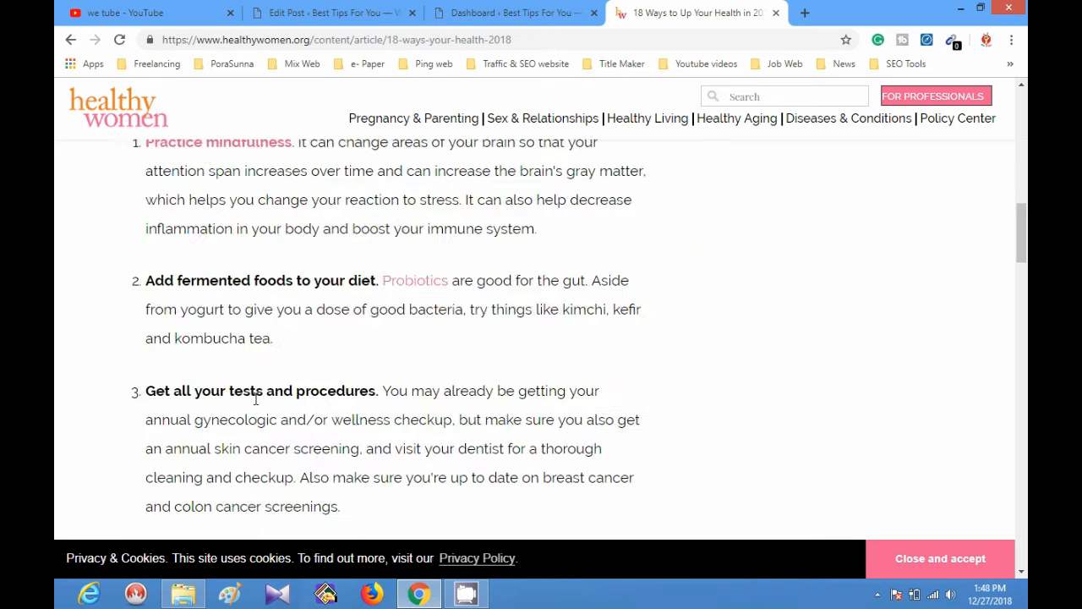
shift+click(538, 251)
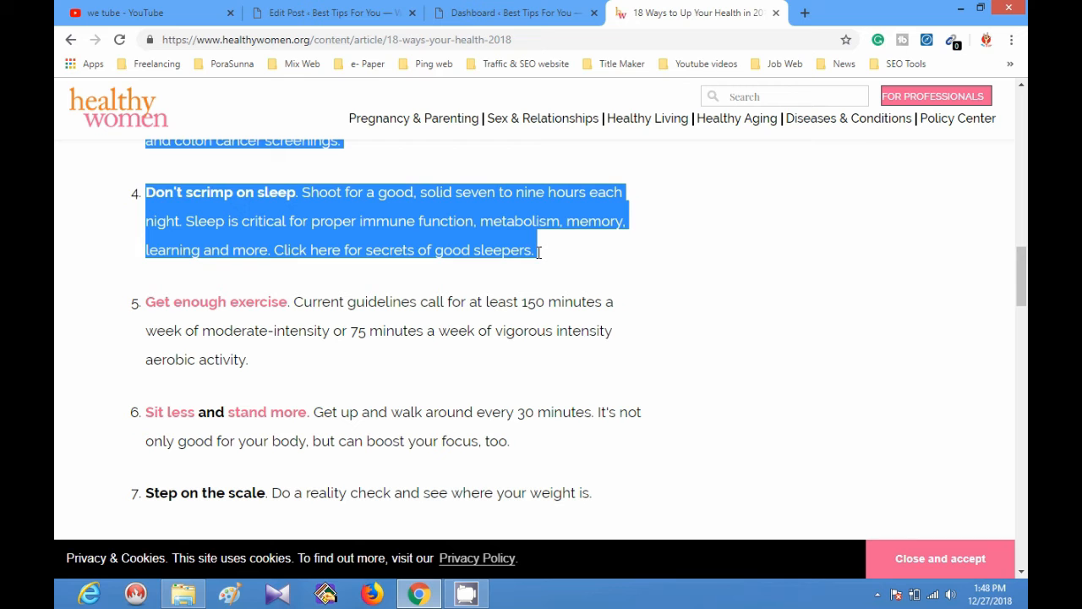
click(339, 14)
click(366, 444)
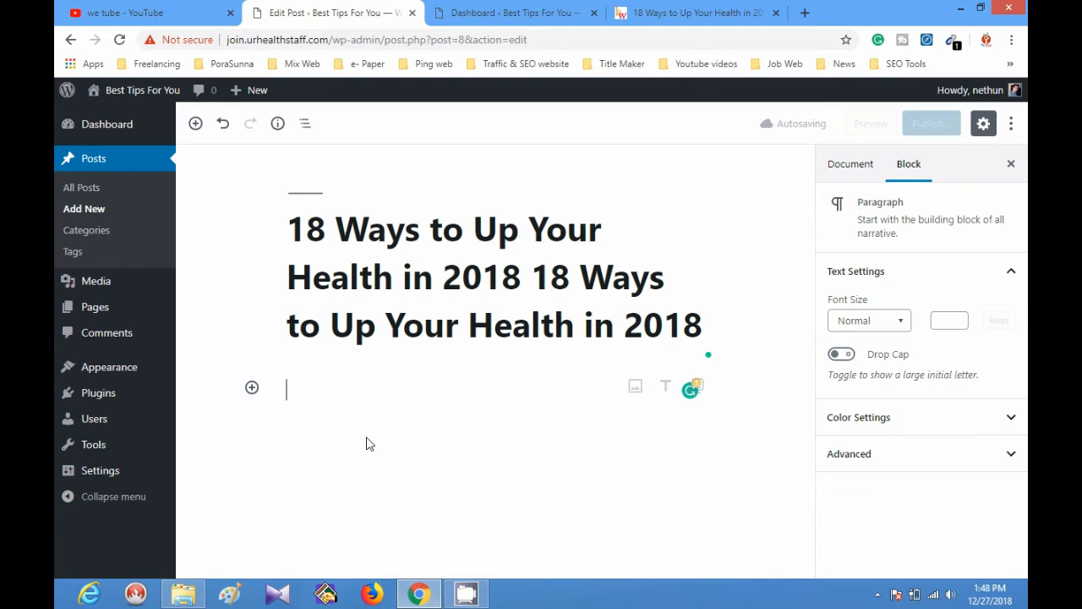
text(With a new year comes an opportunity to do things differently and better than before. There's always room for improvement, right? And another year gives us a chance to play some Monday morning quarterbacking, but instead of doing it with criticism and second-guesses, we can do it with knowledge and optimism.)
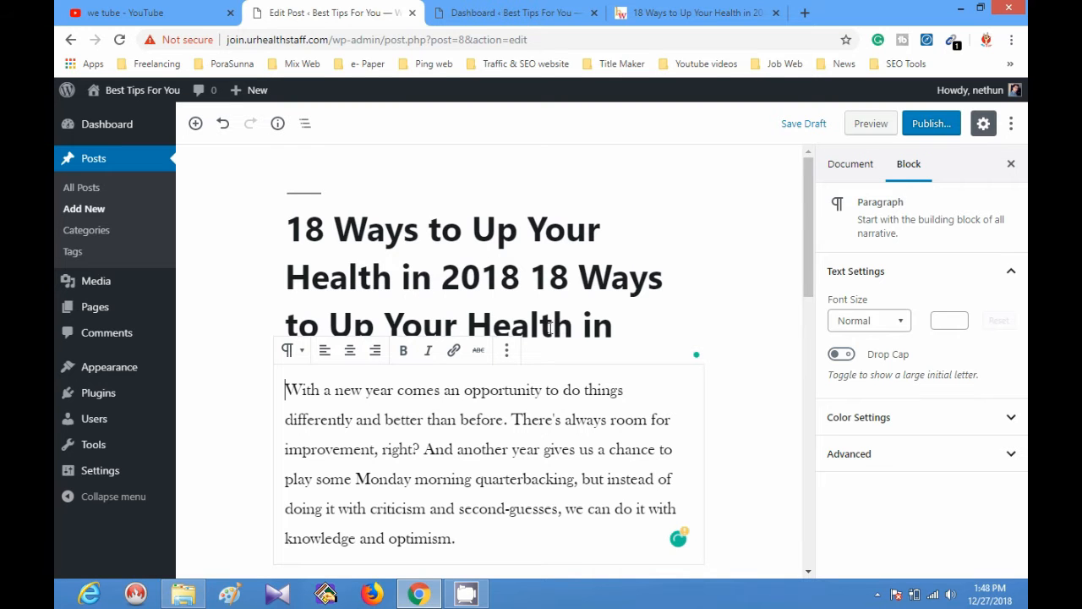
scroll(474, 448, down, 2)
scroll(532, 459, down, 3)
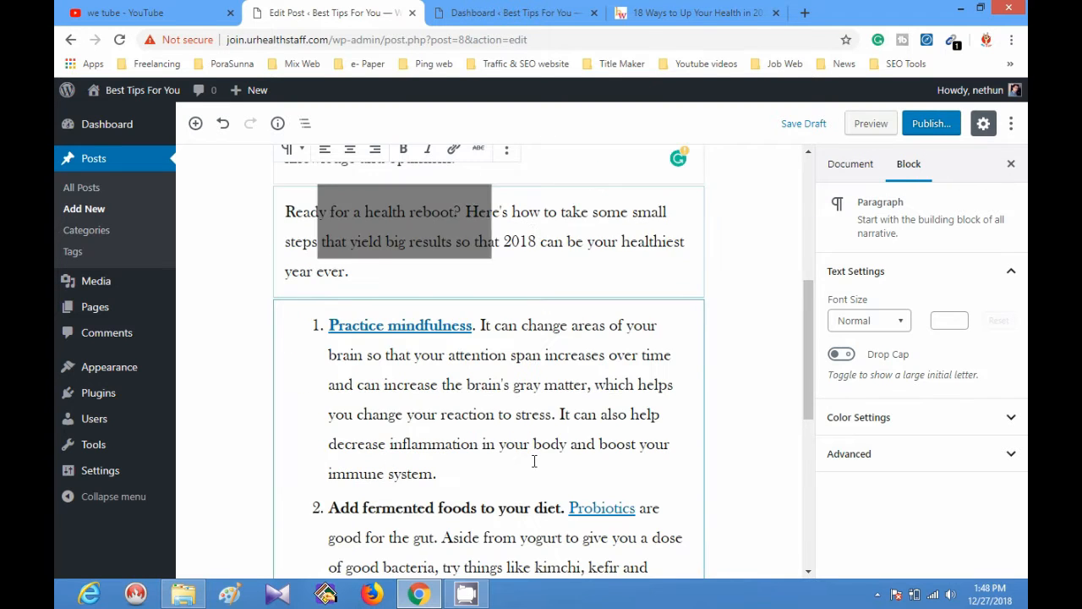
scroll(536, 461, down, 5)
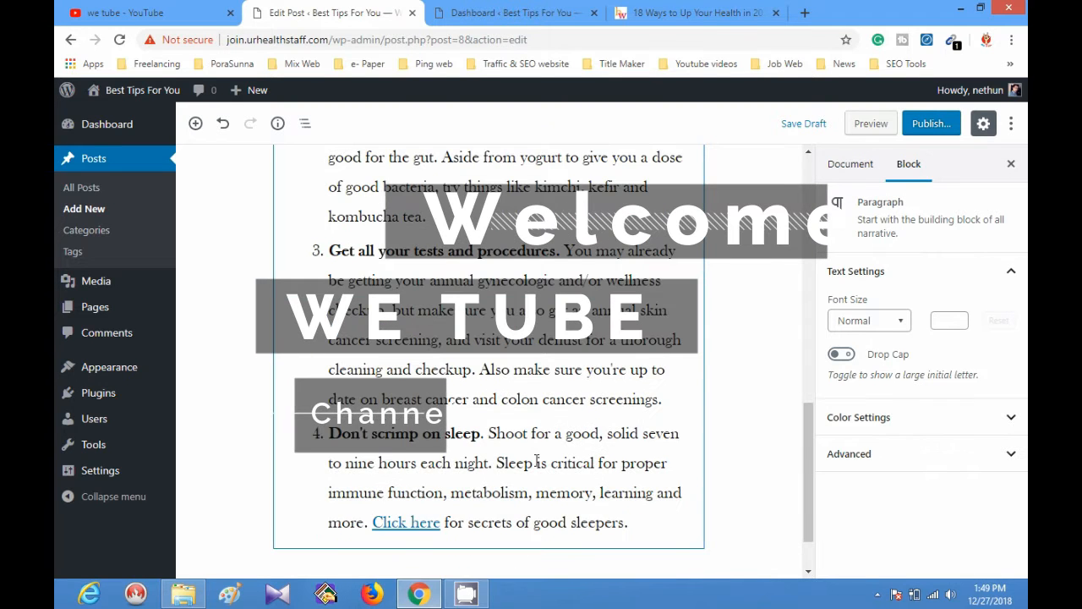
scroll(536, 463, down, 2)
scroll(546, 486, up, 15)
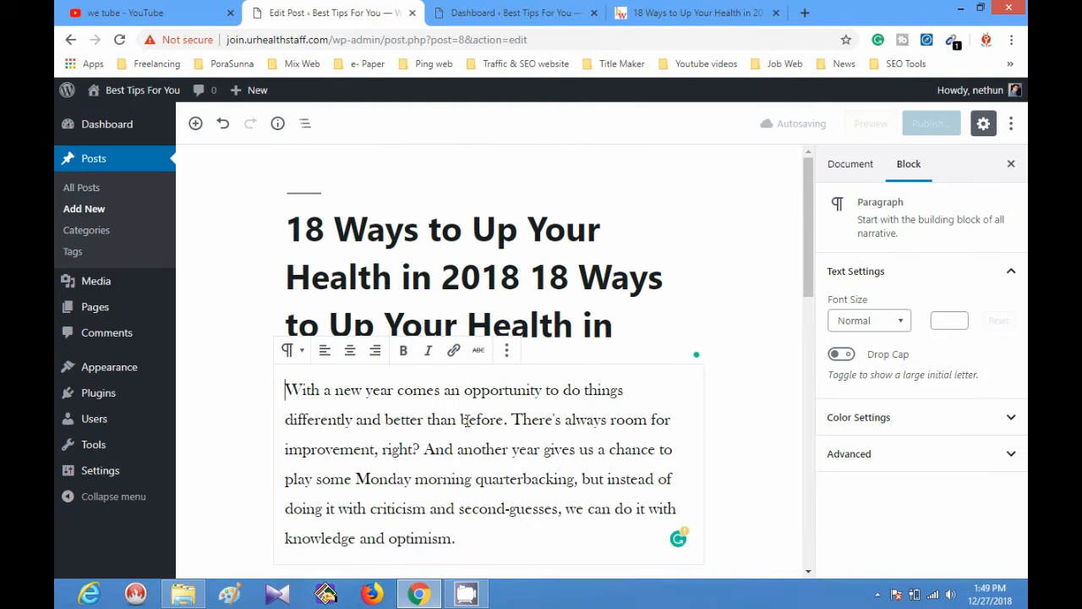
Open the site's permalink settings from the post title, and return to the post editor.
click(414, 296)
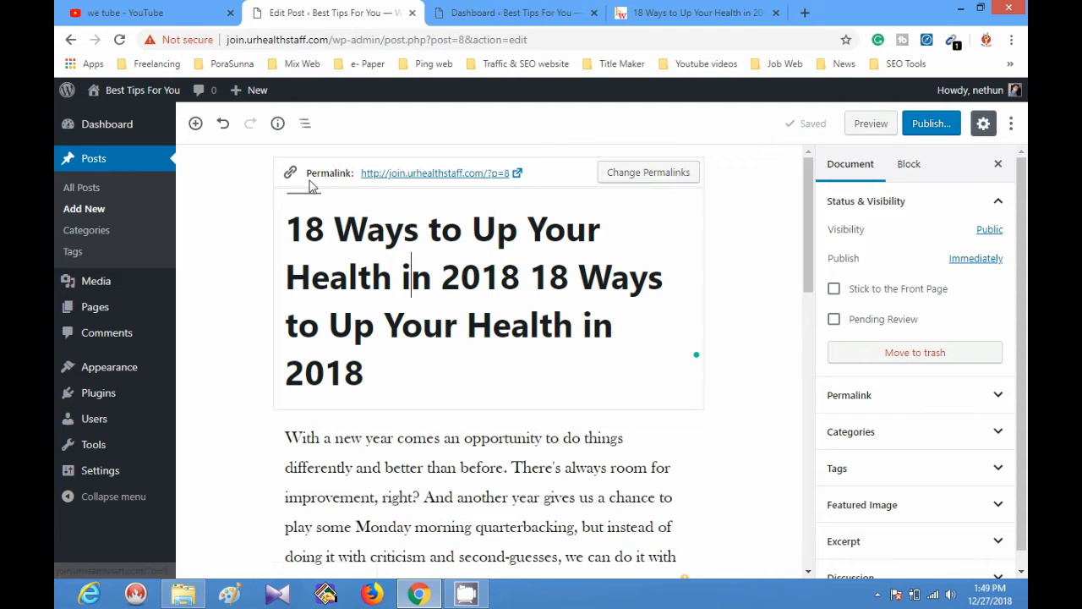
click(638, 173)
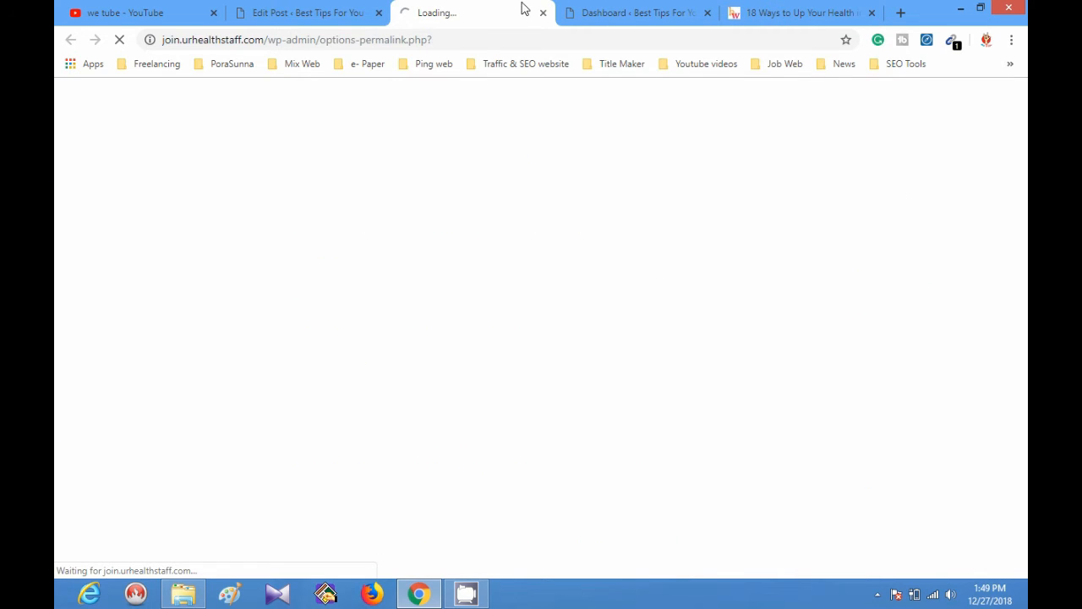
click(355, 12)
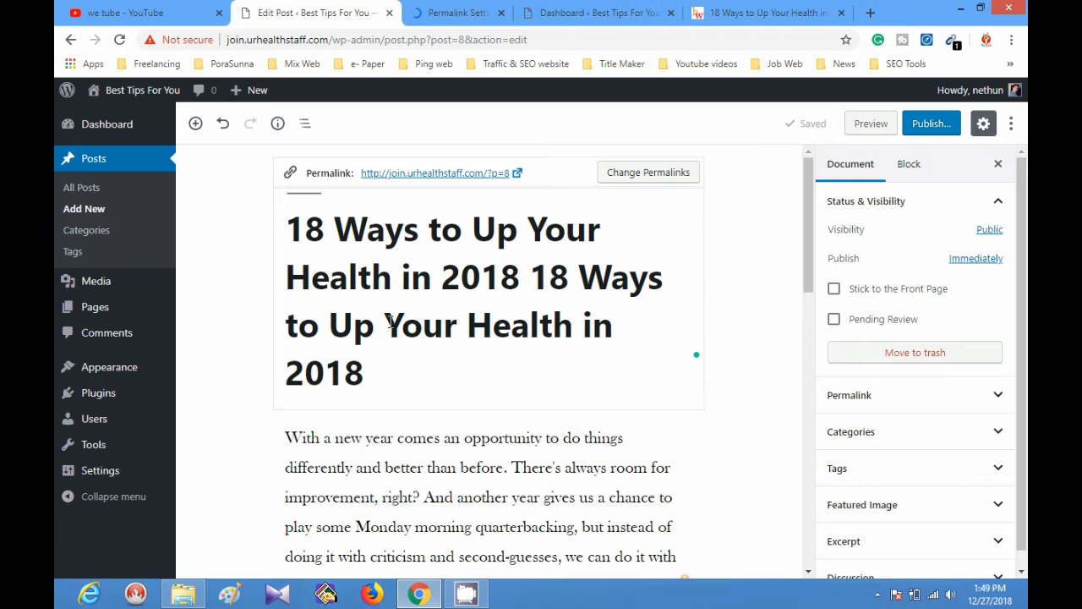
click(423, 324)
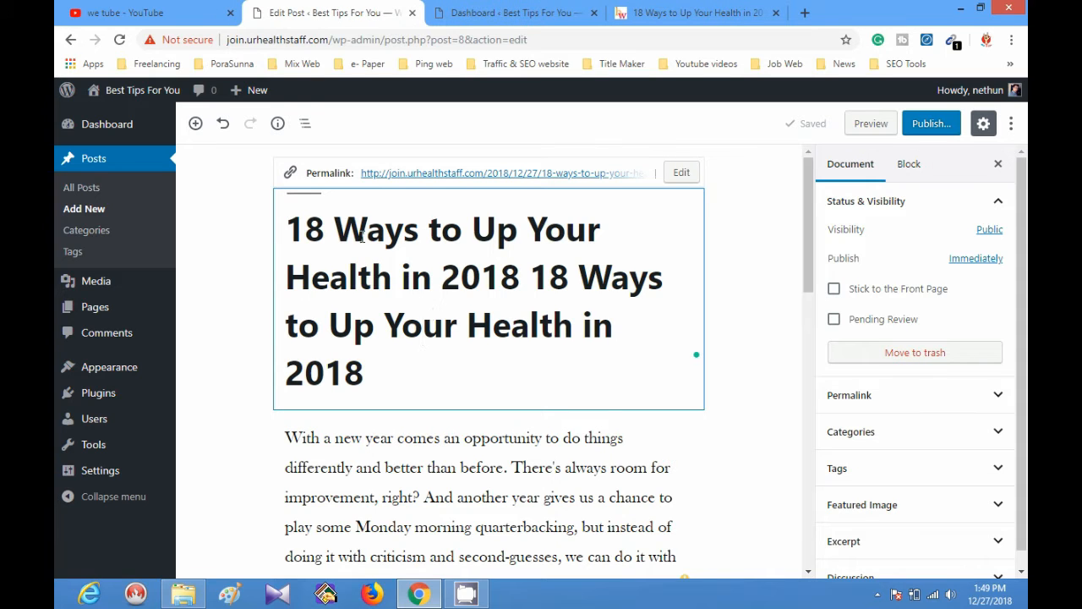
Select the whole post title, and use Block Navigation to jump to the List block.
drag(392, 373, 294, 238)
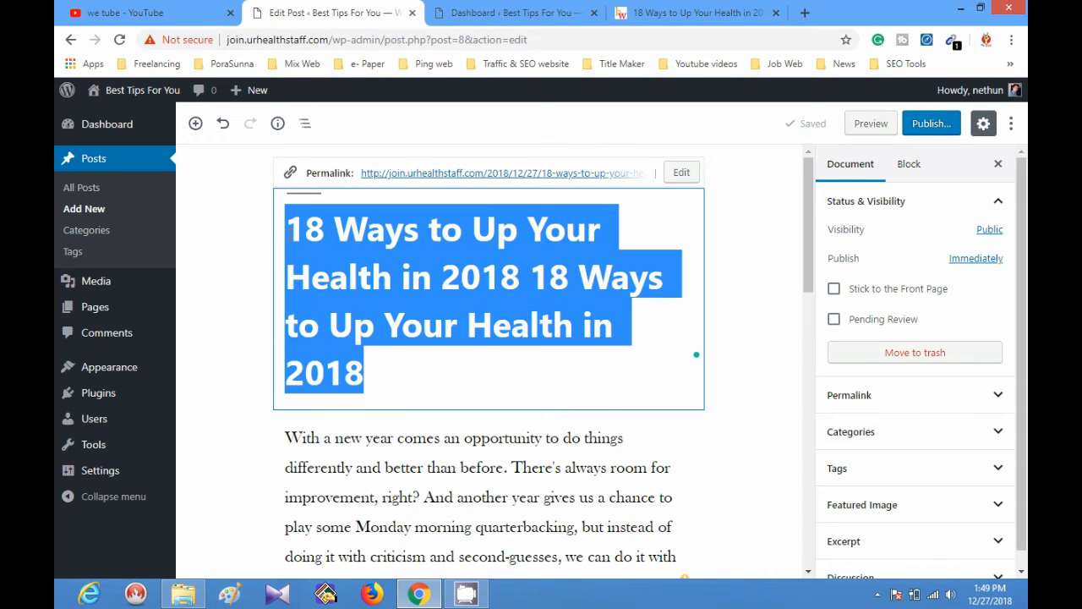
click(306, 124)
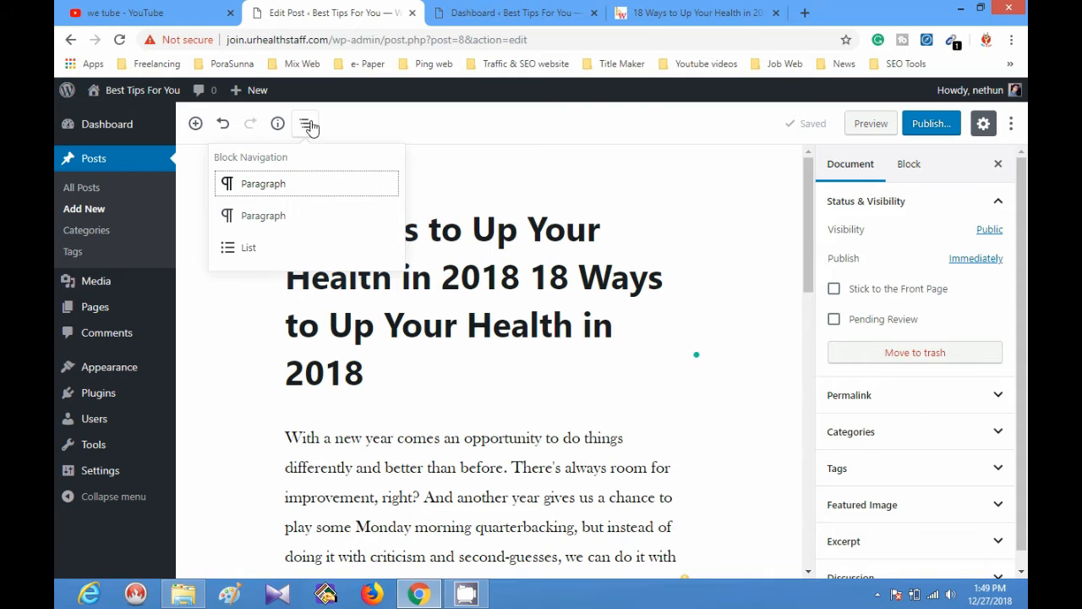
click(245, 247)
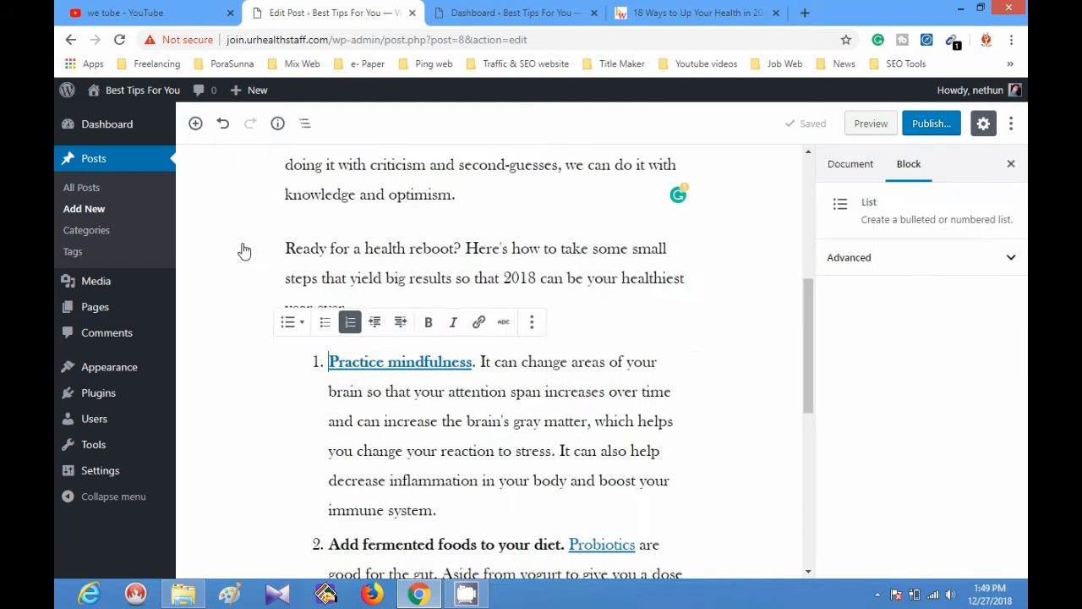
drag(612, 271, 618, 274)
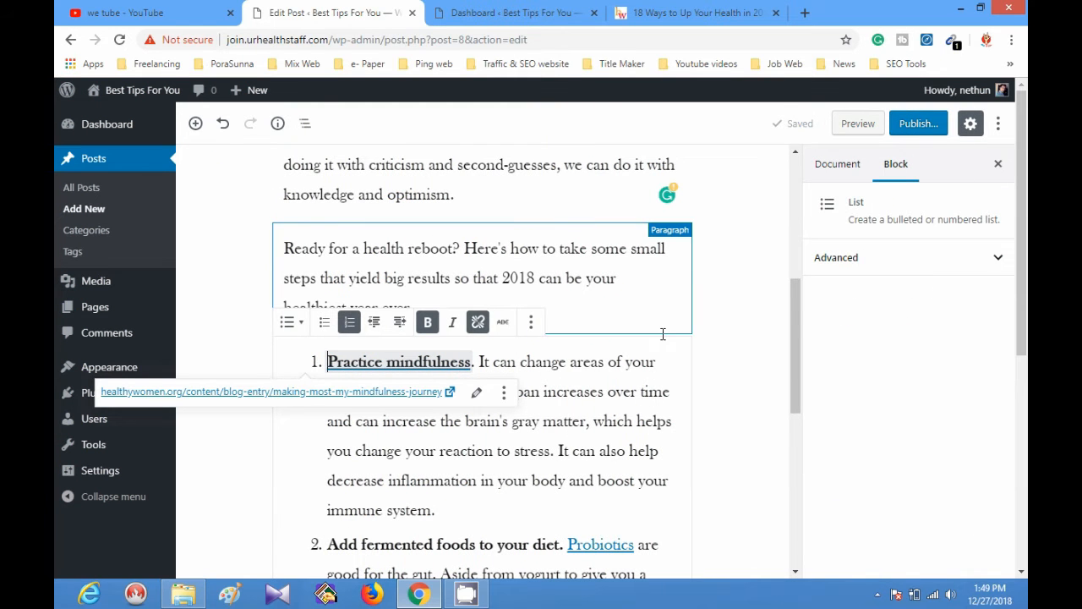
Select part of the post title and examine the document settings for formatting options.
scroll(673, 379, up, 3)
scroll(673, 379, up, 2)
click(458, 314)
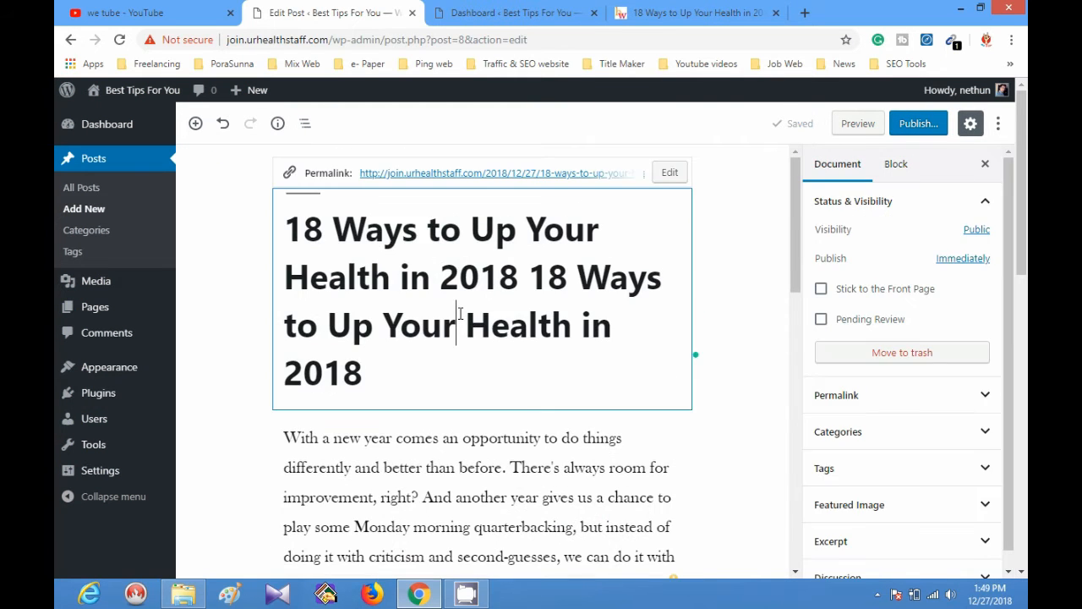
click(400, 355)
drag(373, 328, 284, 199)
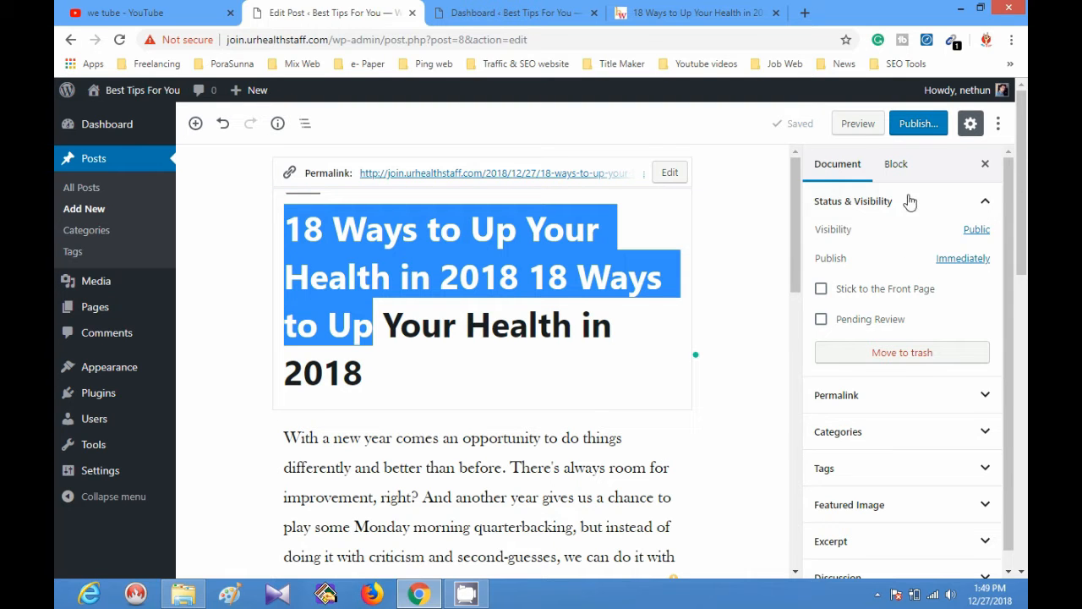
scroll(935, 355, down, 1)
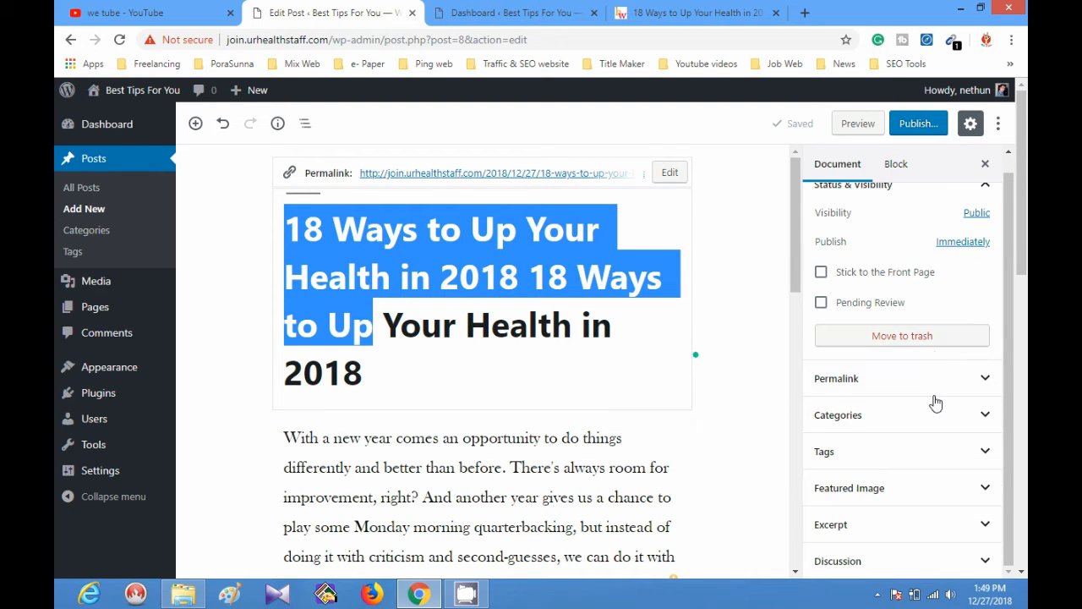
click(396, 363)
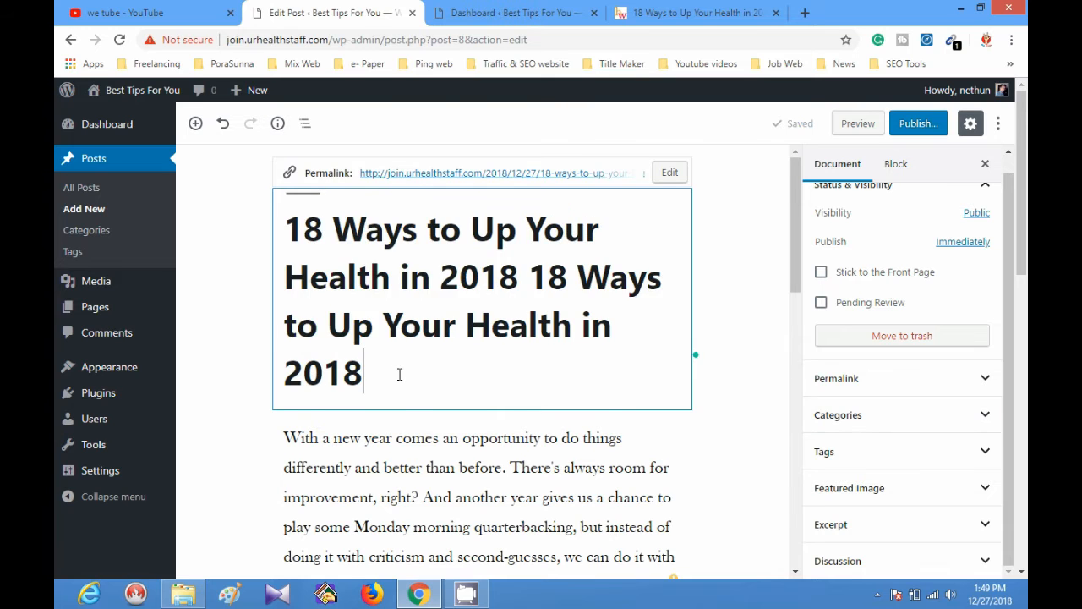
Examine the block formatting options offered for the two introductory paragraphs.
scroll(399, 375, down, 3)
click(401, 364)
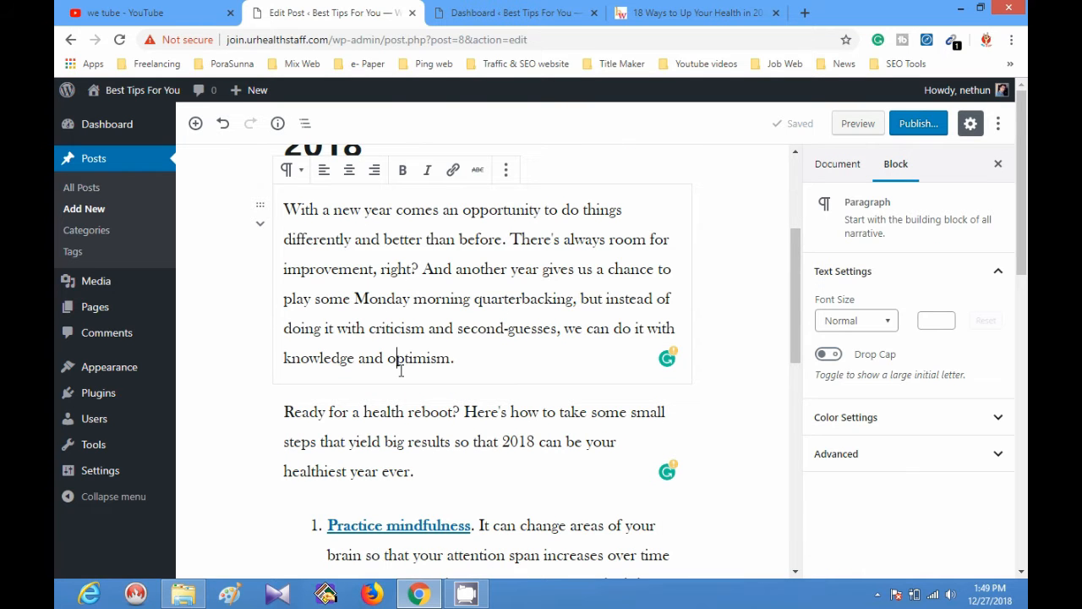
click(409, 438)
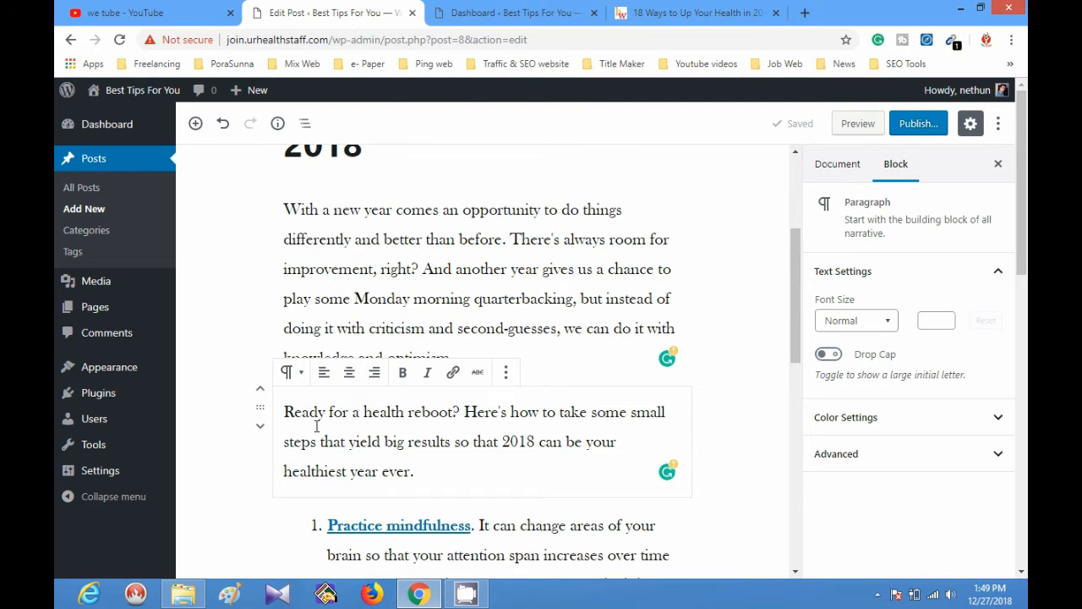
drag(421, 464, 292, 388)
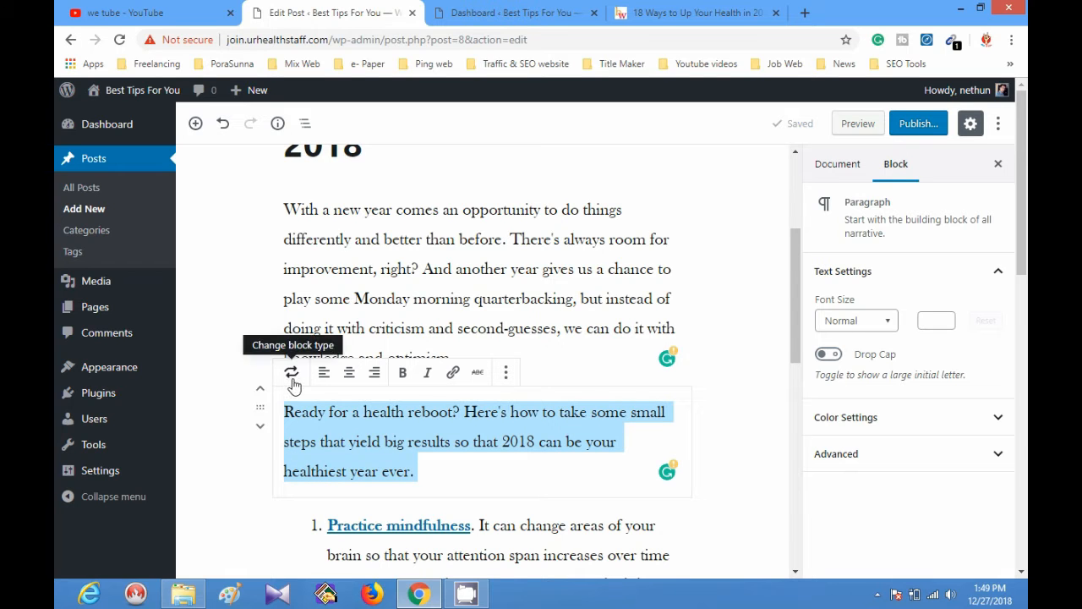
click(454, 298)
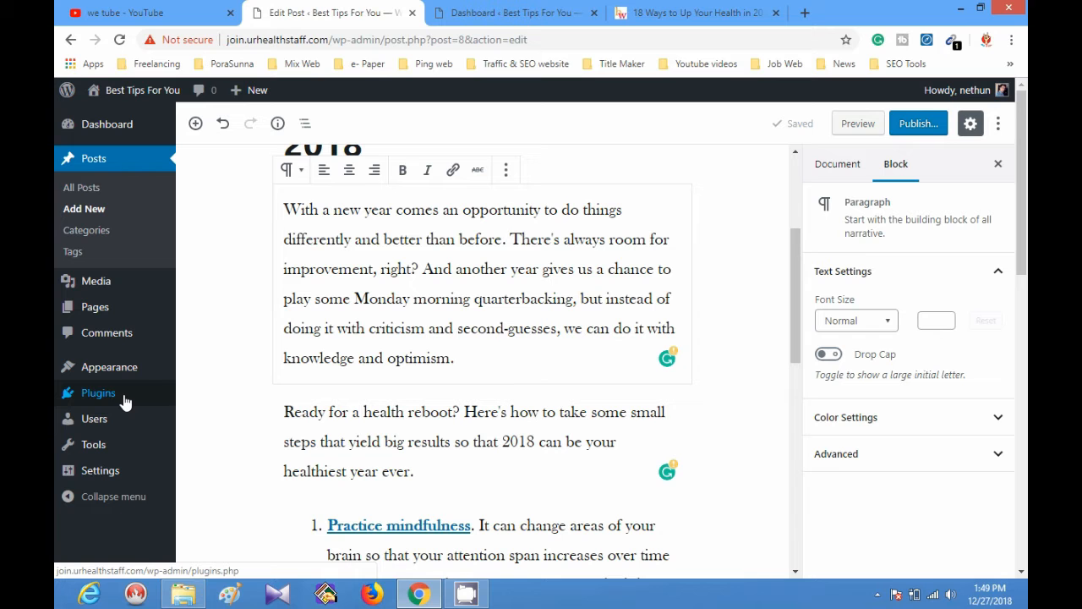
Search the plugin directory for "classic editor" in a new tab, and install and activate the Classic Editor plugin.
mouse_move(125, 400)
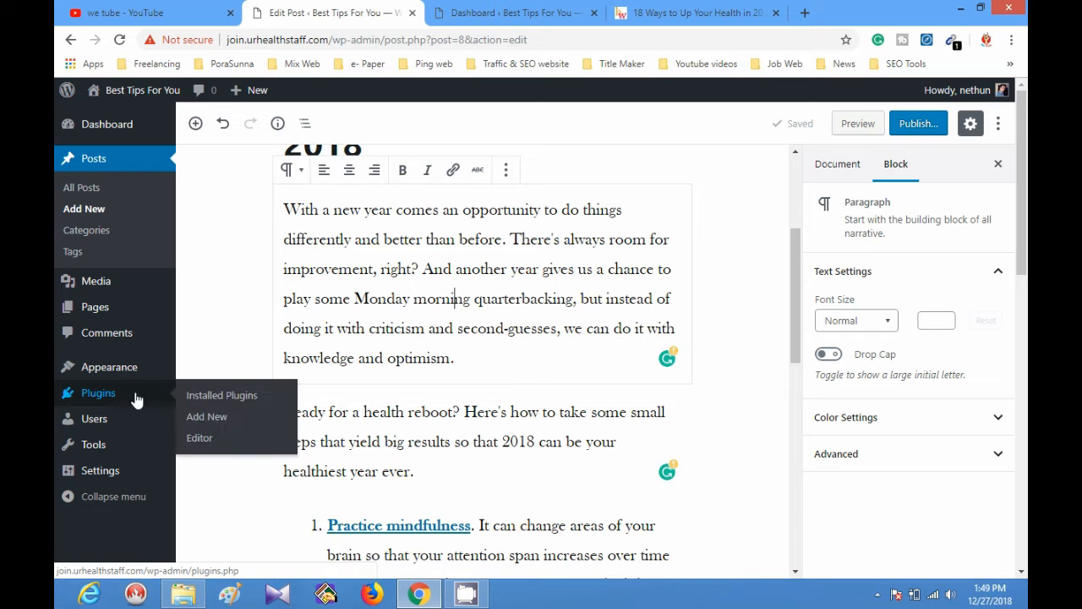
middle_click(206, 418)
click(498, 15)
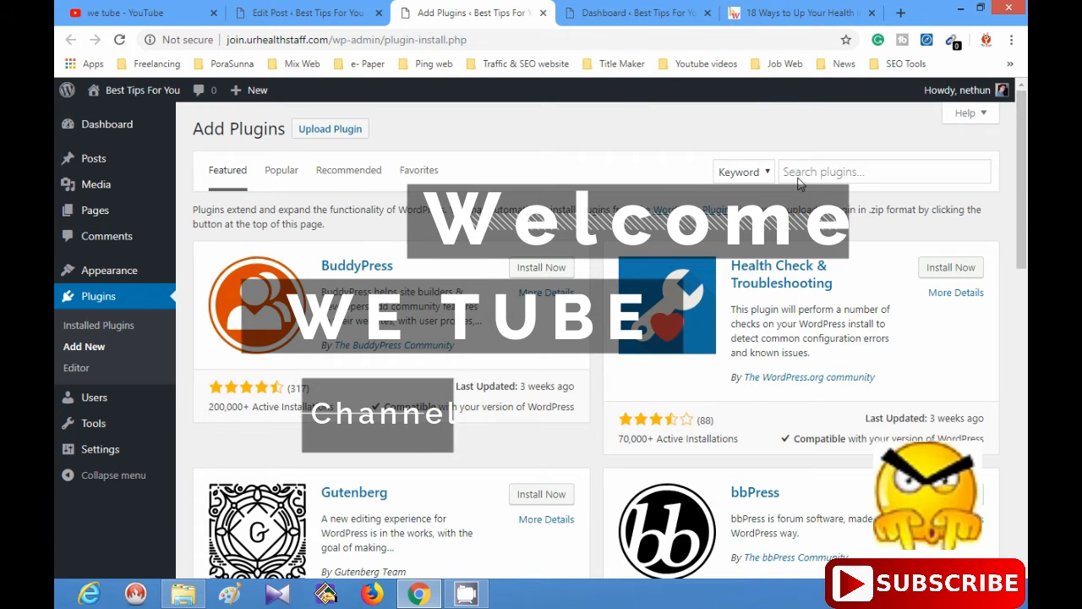
click(879, 169)
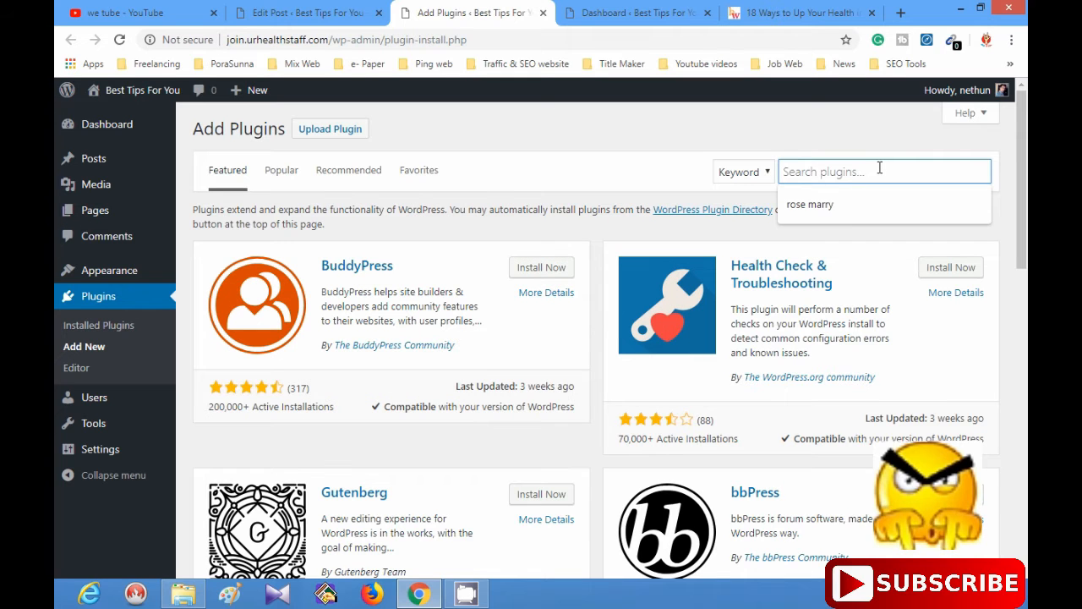
text(c)
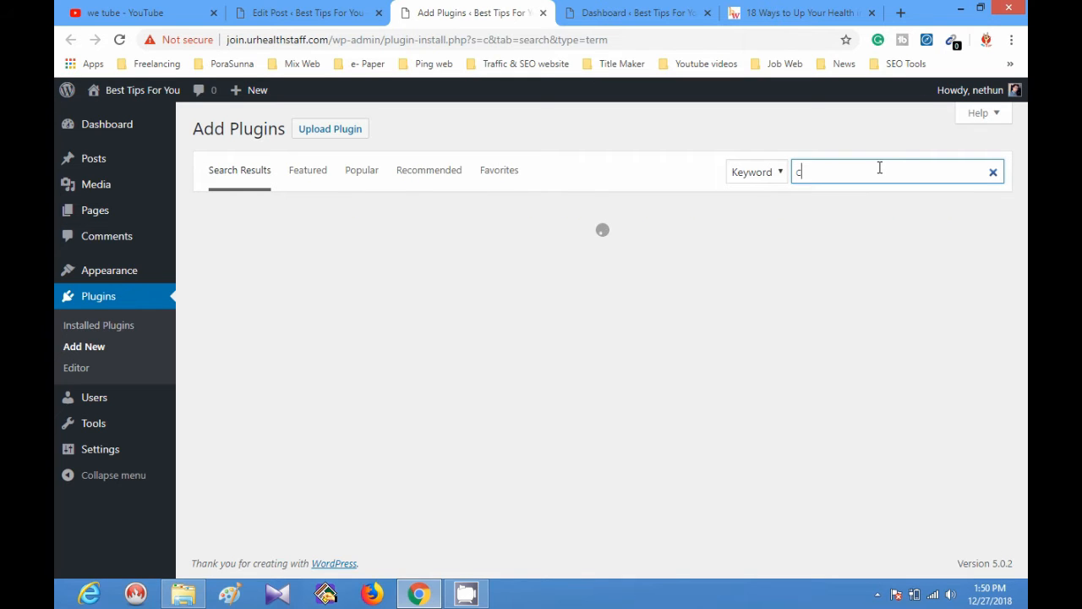
text(lassic edi)
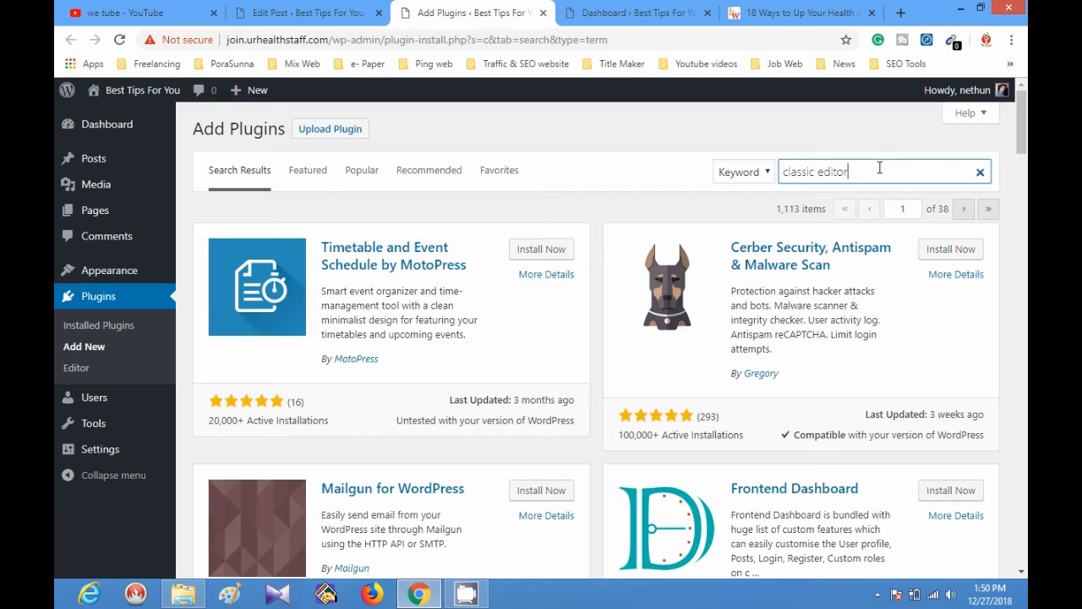
text(tor)
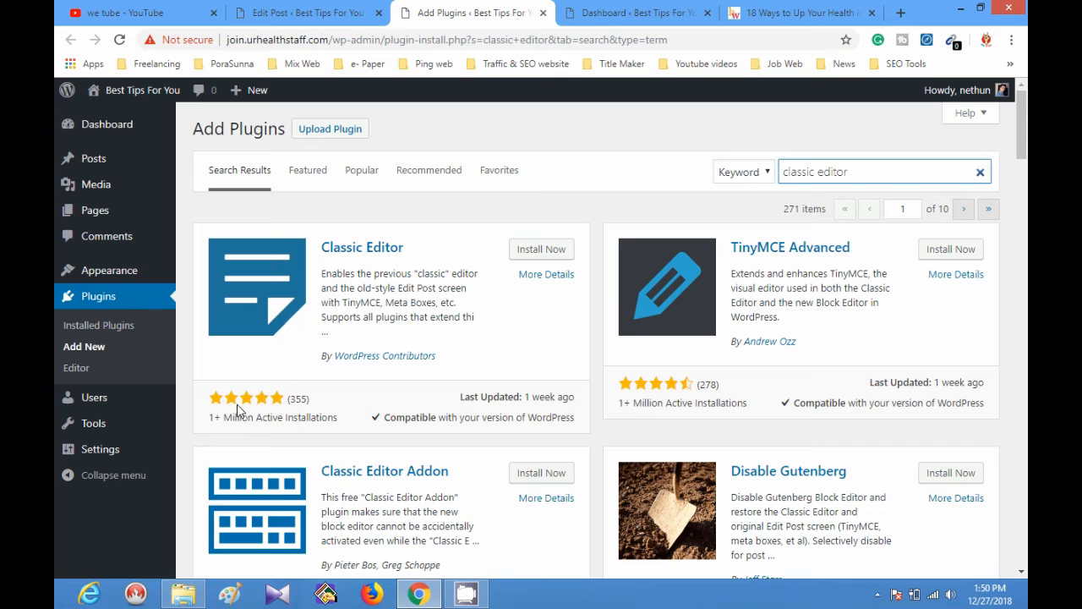
click(541, 248)
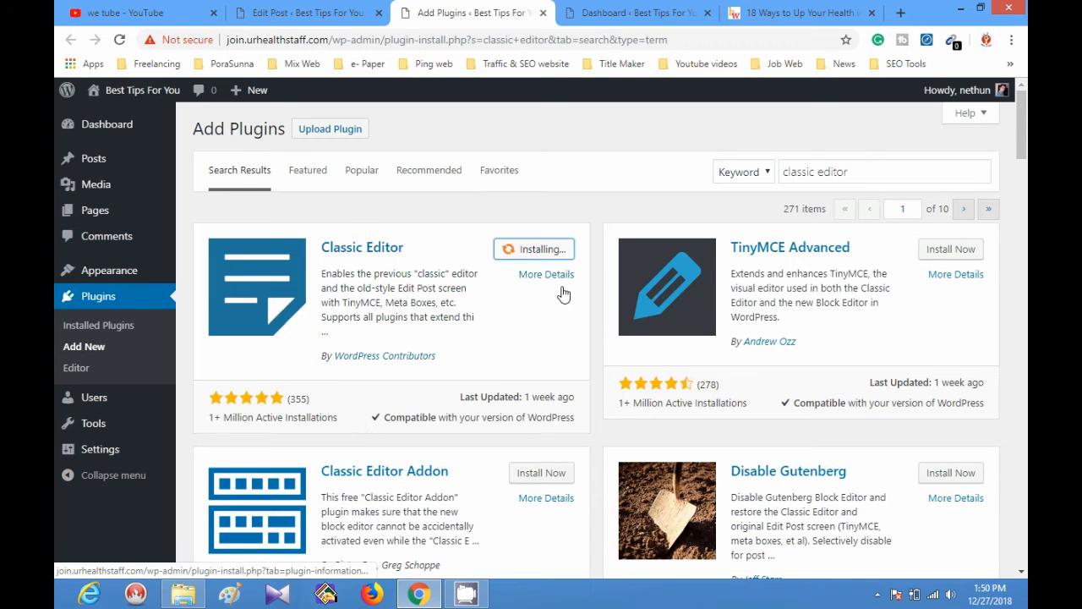
click(532, 252)
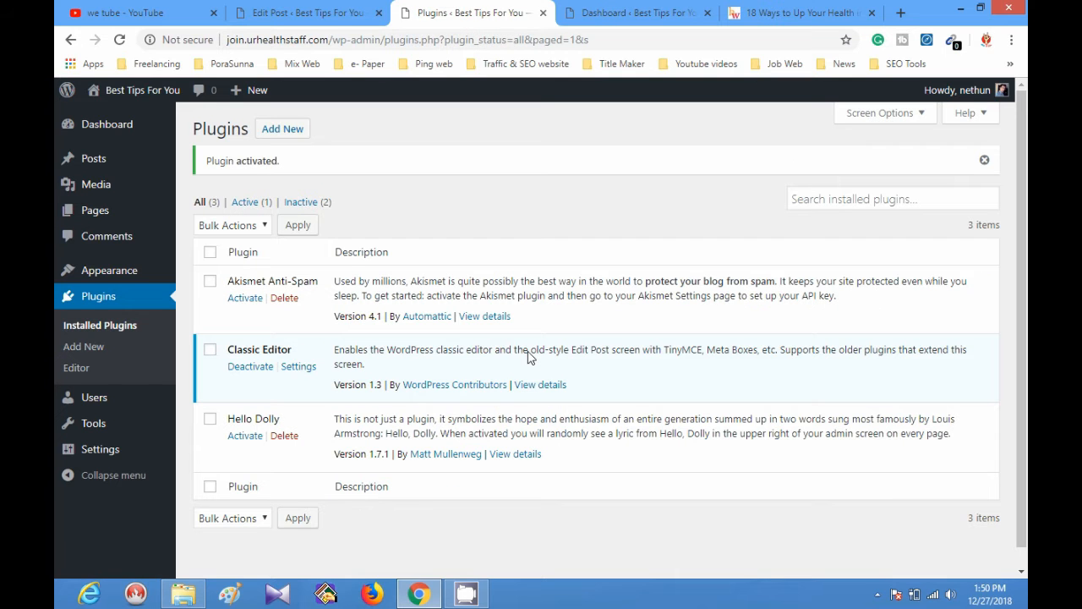
Create a new post in the classic editor and paste the copied article text into its body.
mouse_move(89, 159)
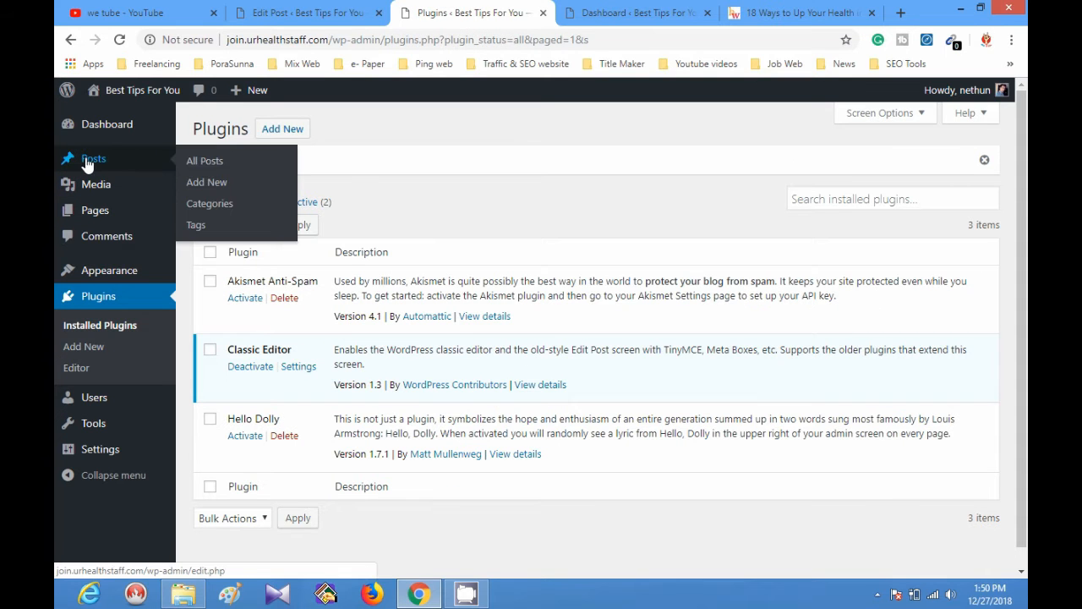
click(235, 182)
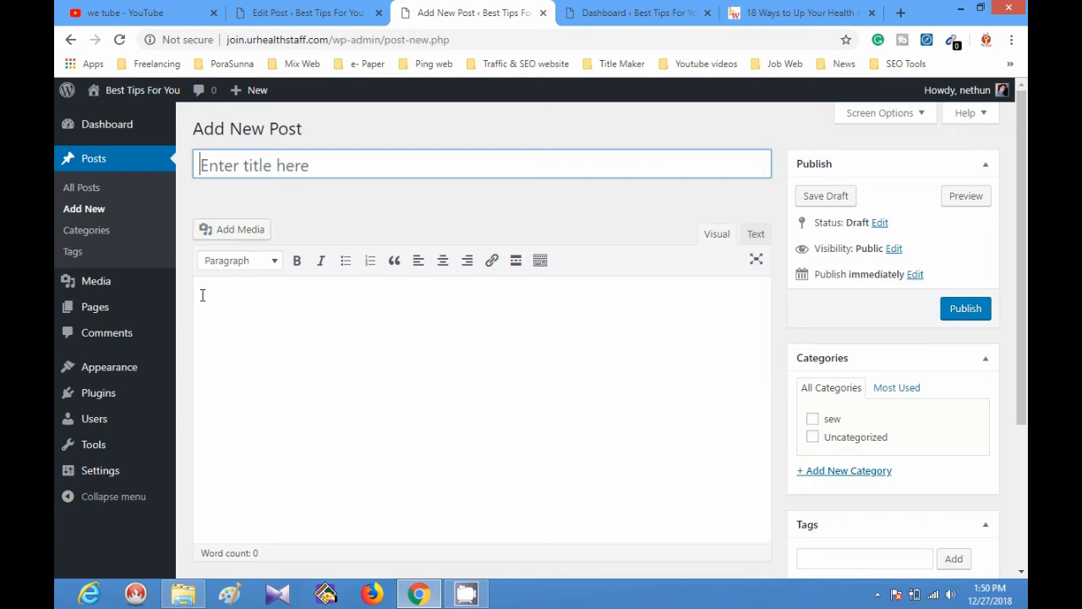
click(279, 165)
click(439, 326)
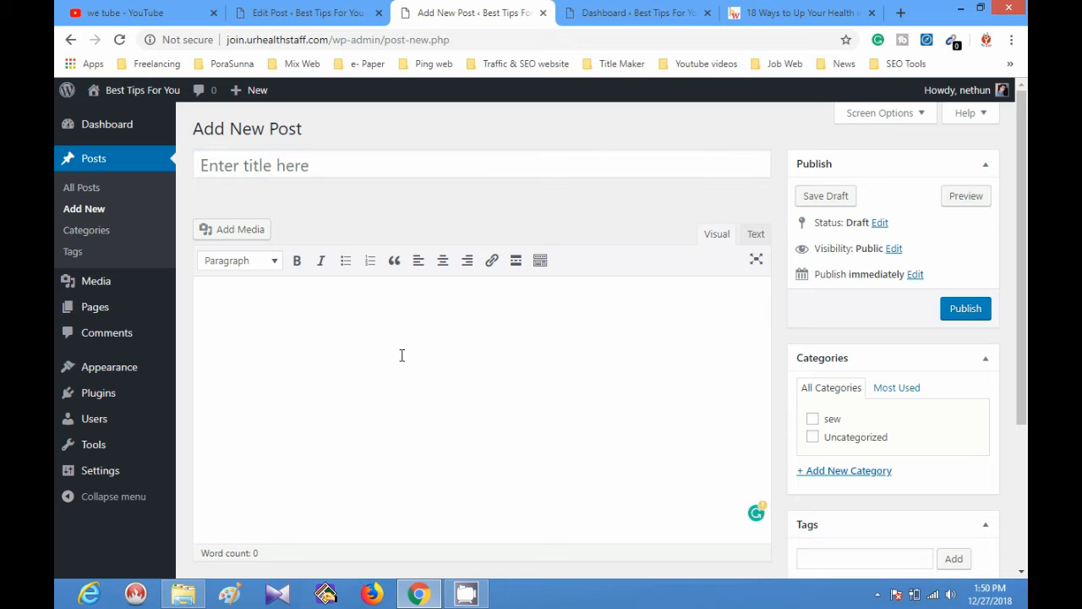
click(779, 8)
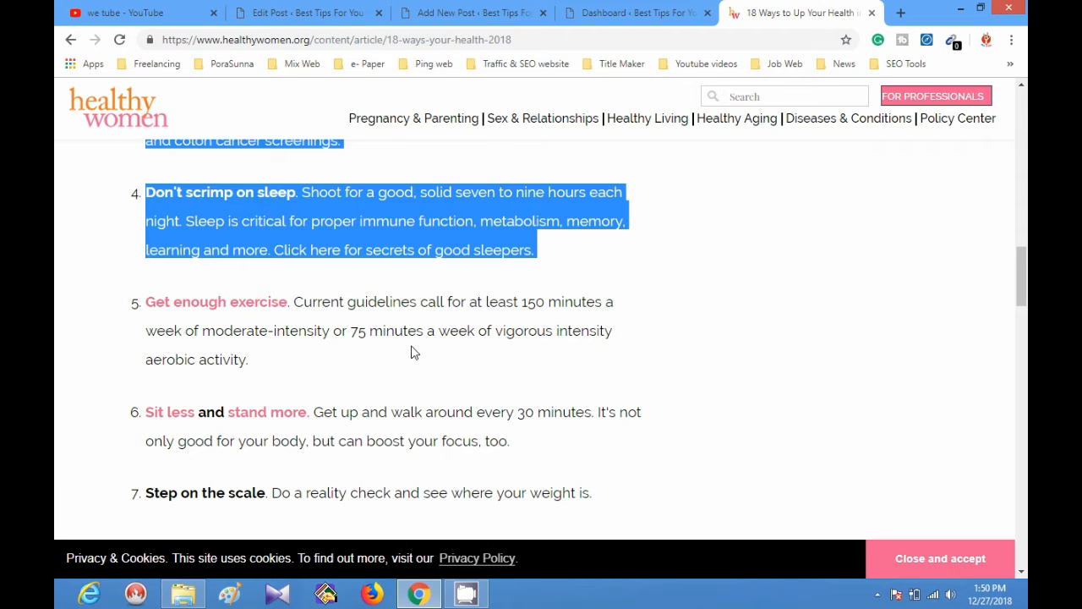
click(402, 9)
key(ctrl+v)
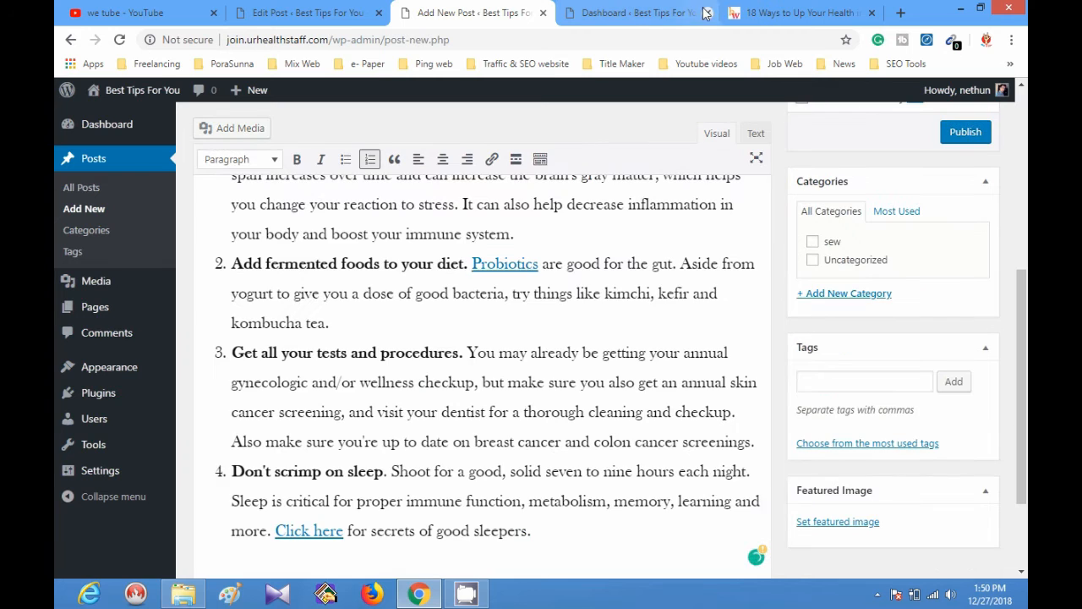
Copy the headline "18 Ways to Up Your Health in 2018" from the source article into the new post's title.
click(799, 13)
scroll(439, 319, up, 5)
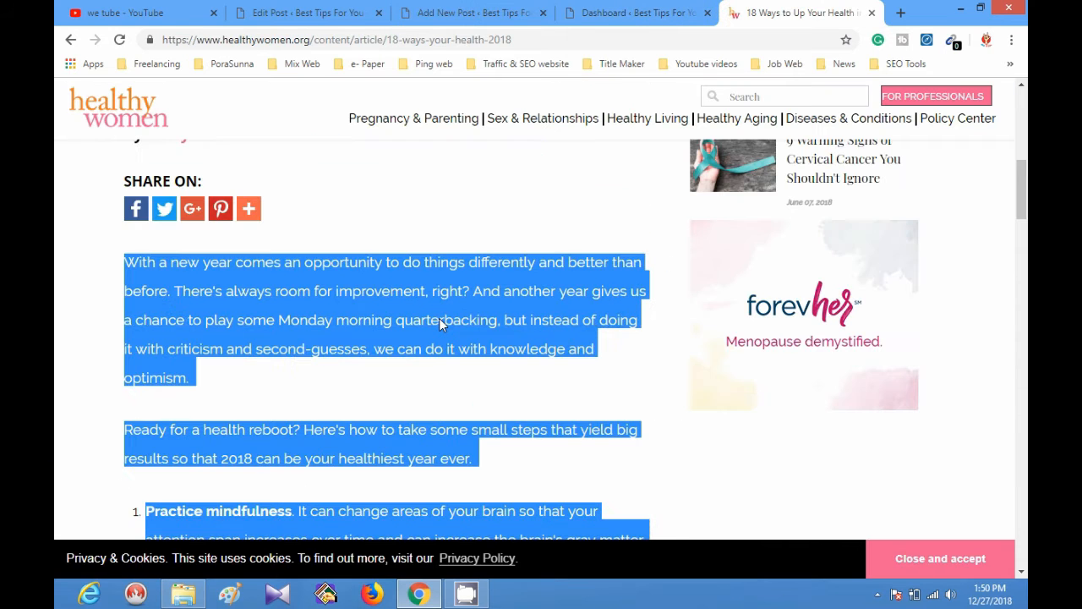
scroll(439, 321, up, 7)
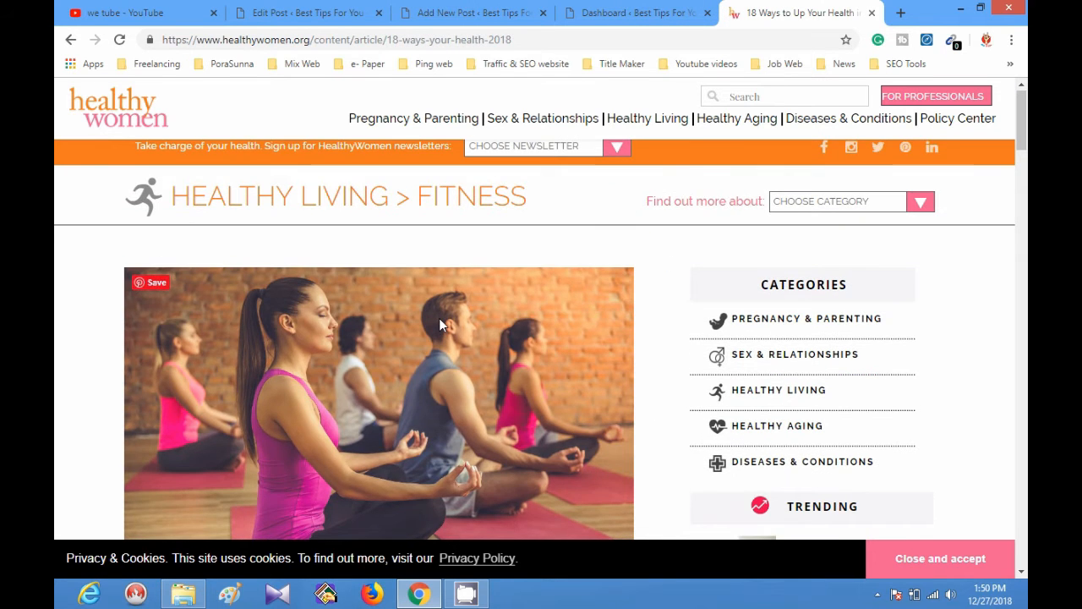
scroll(439, 321, down, 4)
drag(128, 367, 622, 362)
key(ctrl+c)
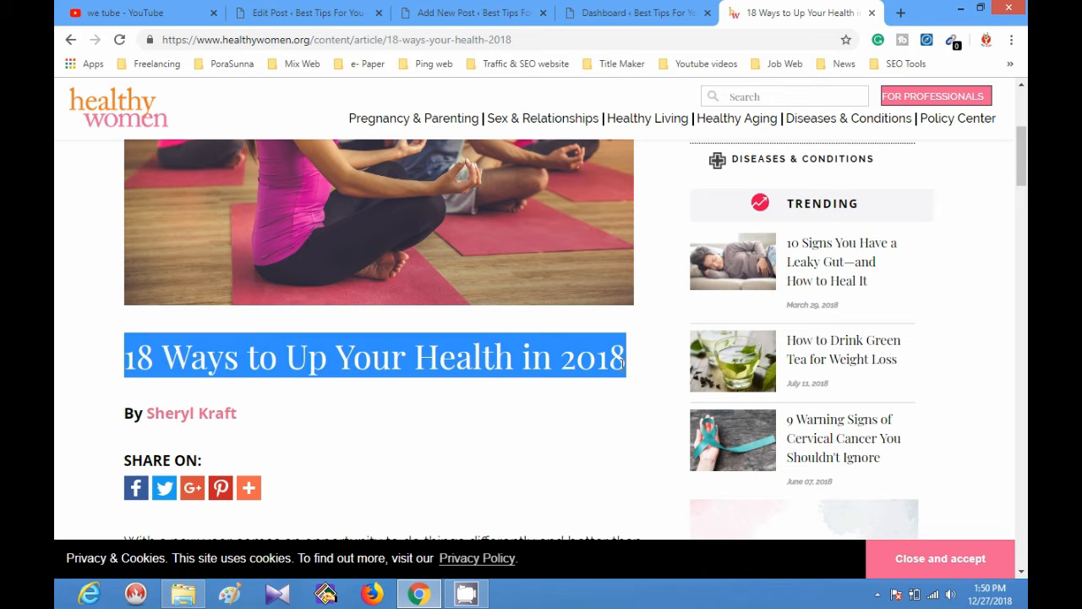
click(474, 12)
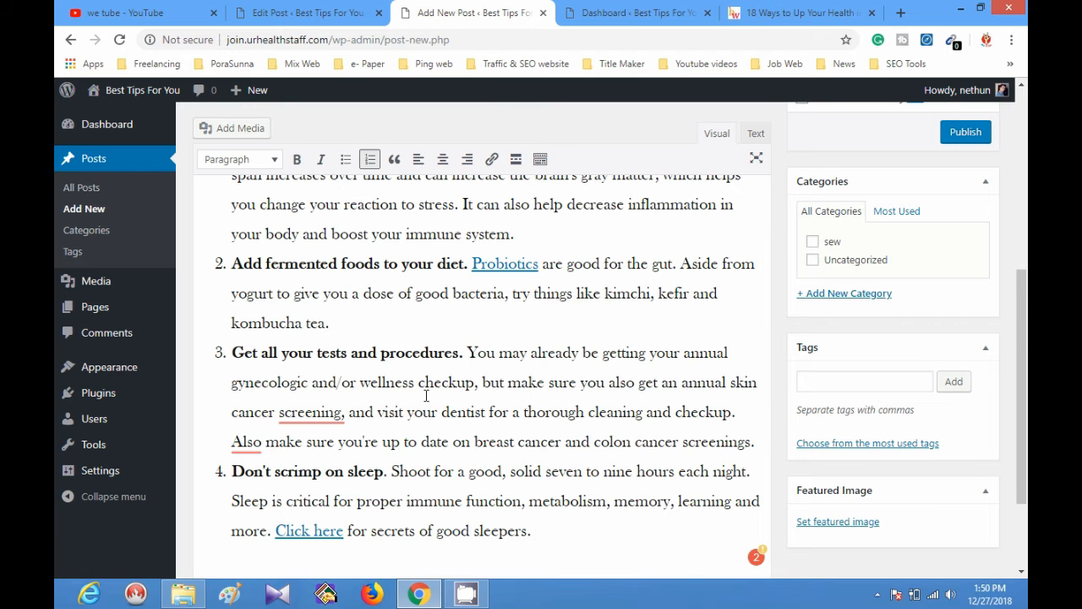
scroll(426, 396, up, 5)
click(400, 160)
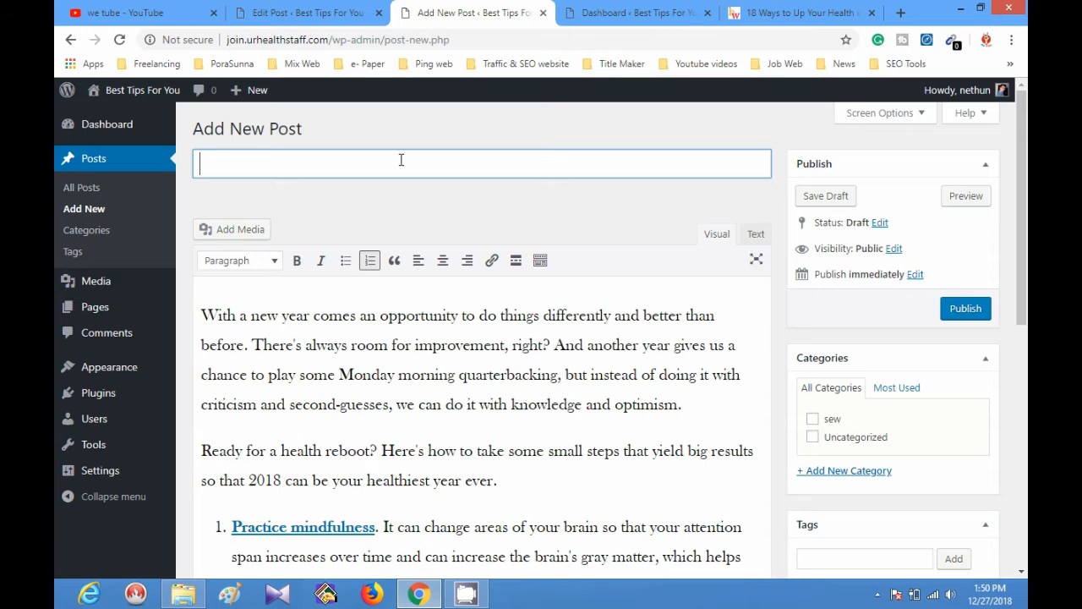
key(ctrl+v)
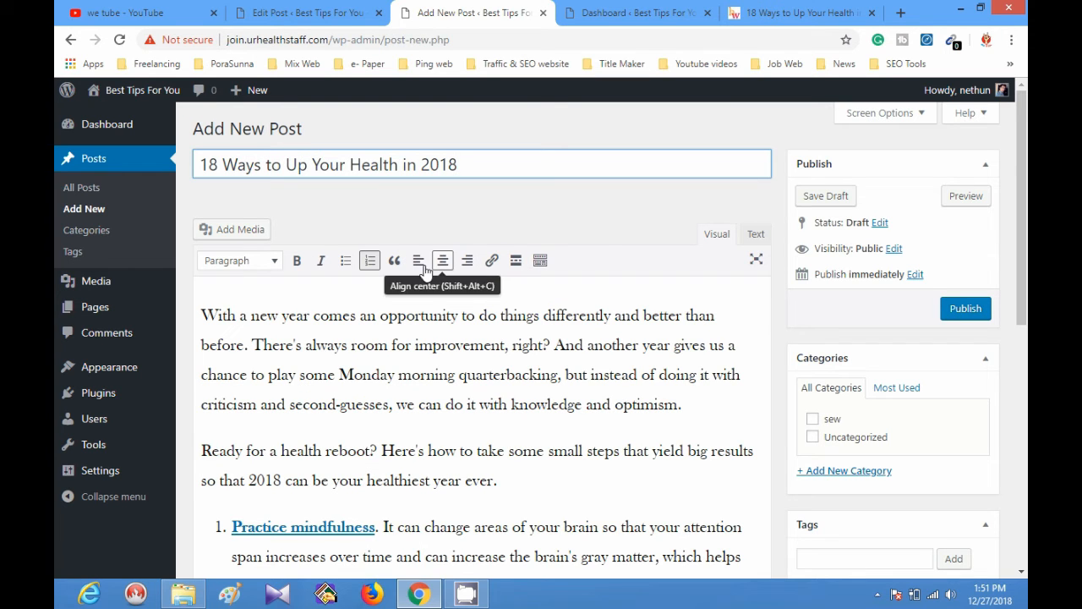
Make the post's opening paragraph, starting "With a new year", bold and italic.
drag(201, 318, 685, 410)
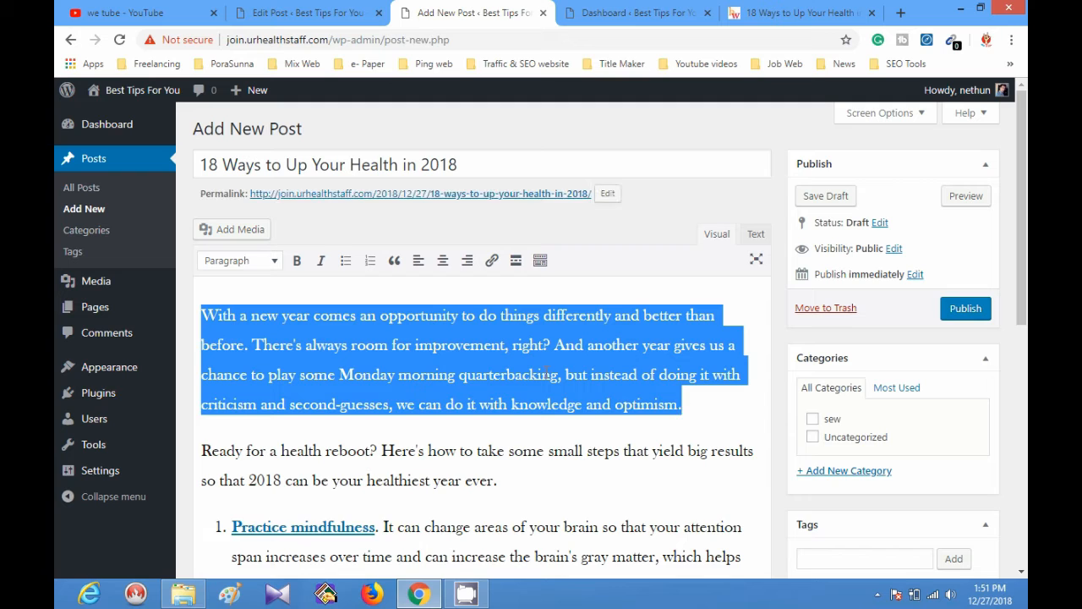
click(295, 263)
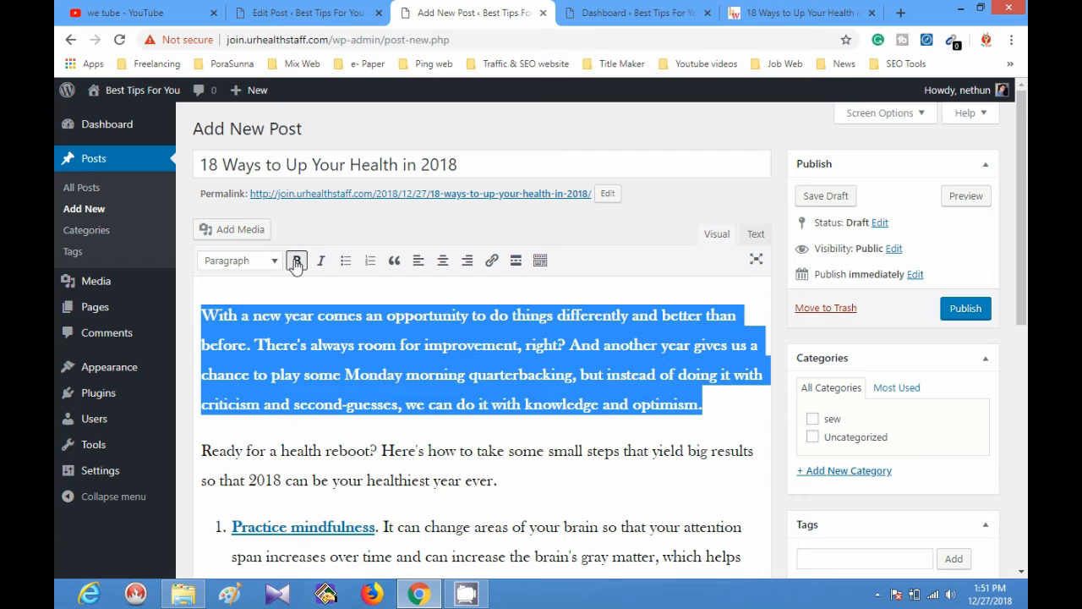
click(322, 262)
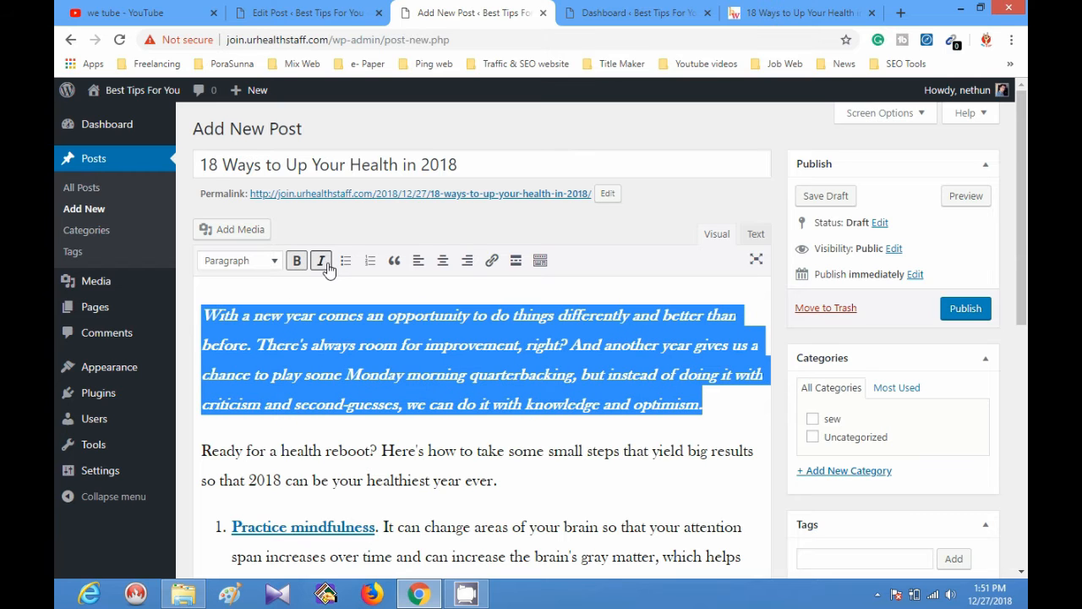
Try Heading 4 on the opening paragraph, and toggle bulleted and numbered list formatting on and off.
click(272, 262)
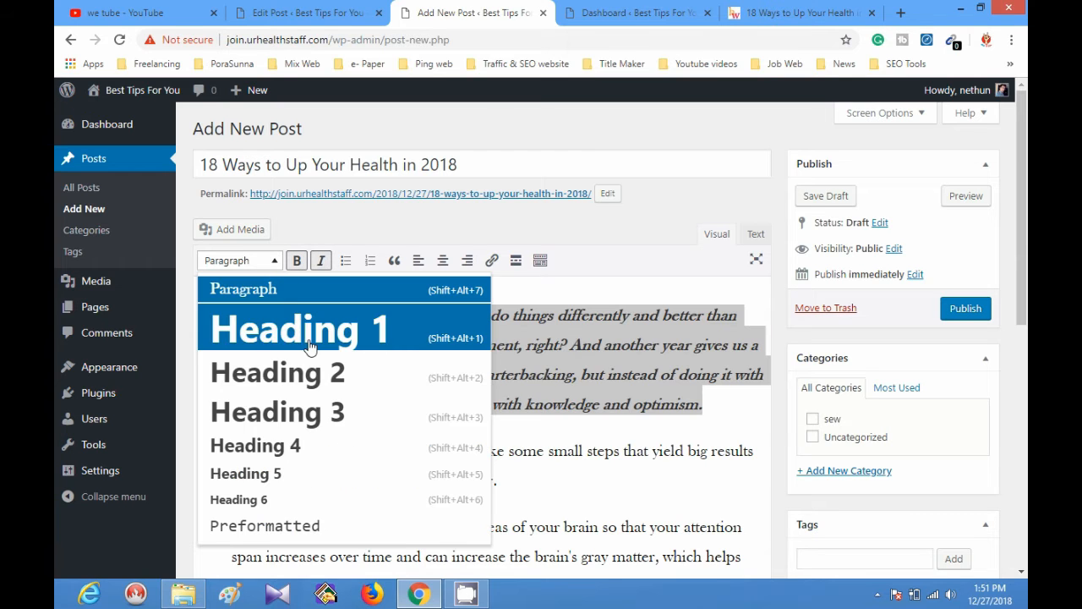
click(370, 446)
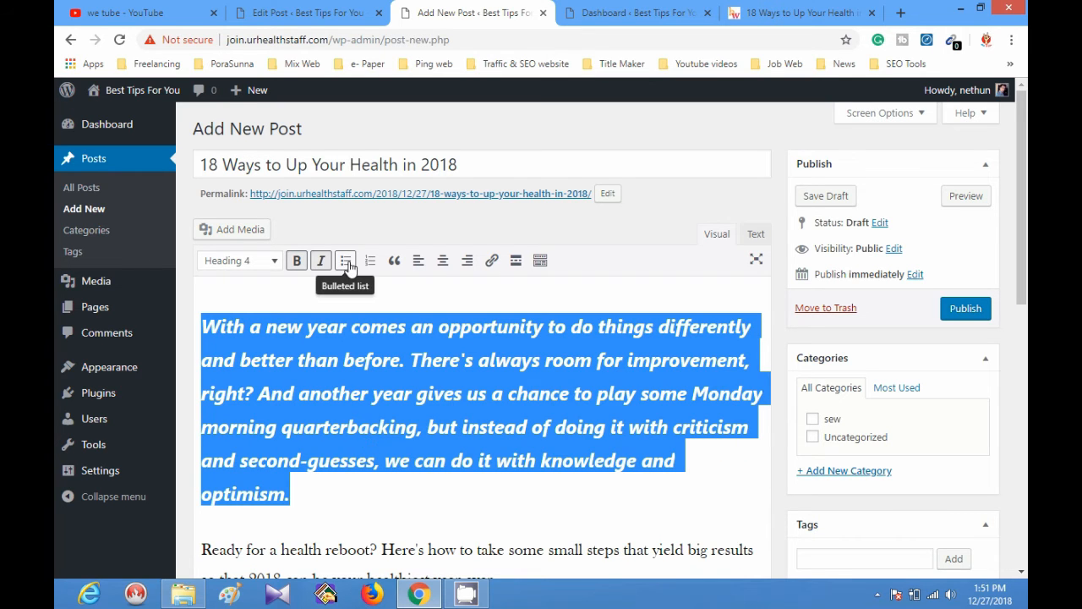
click(347, 262)
click(347, 262)
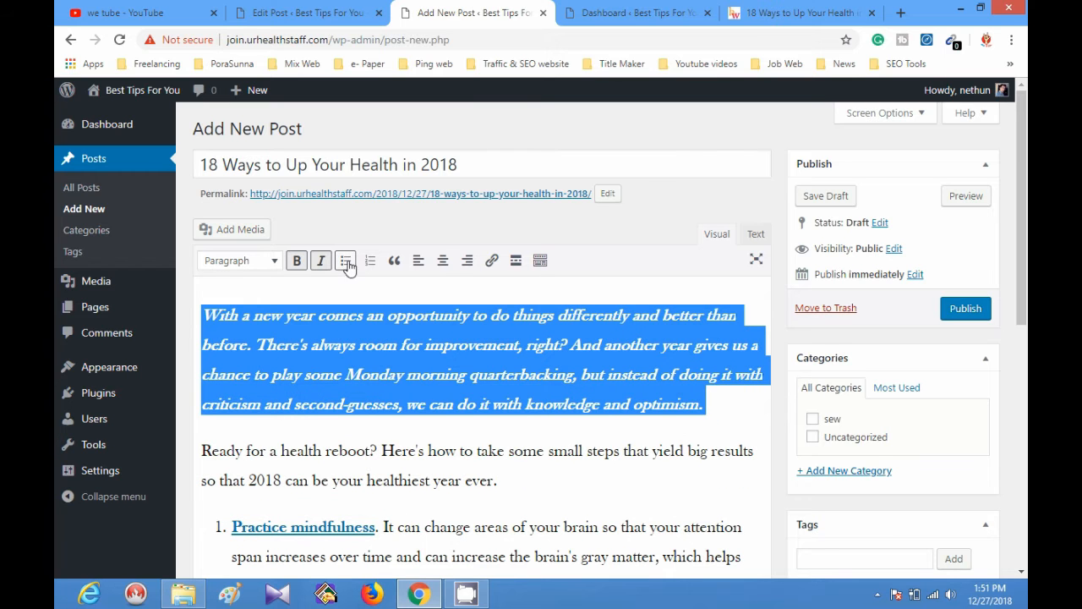
click(370, 264)
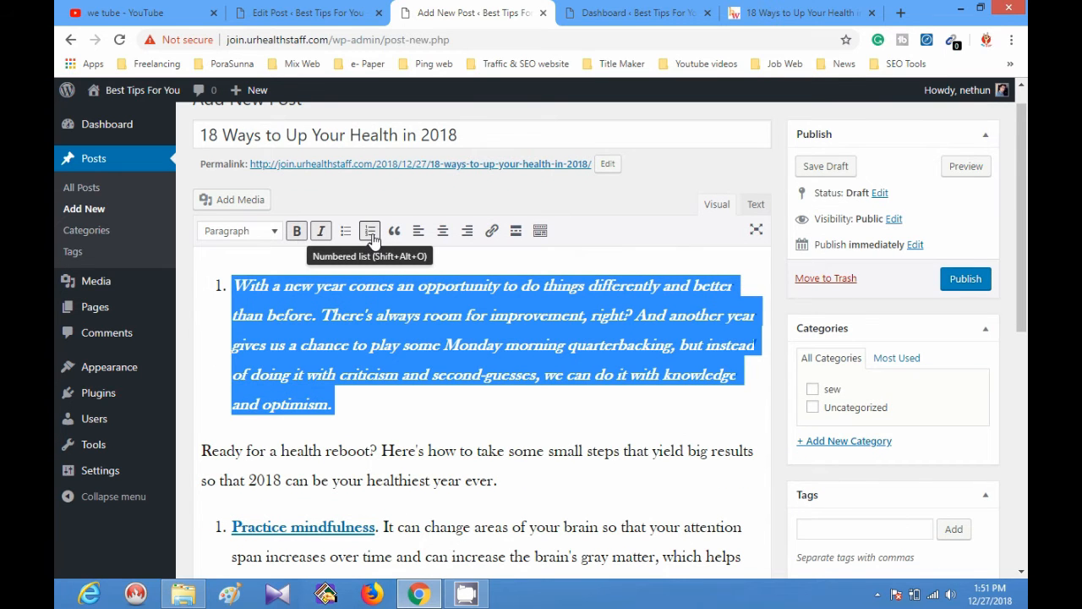
click(371, 238)
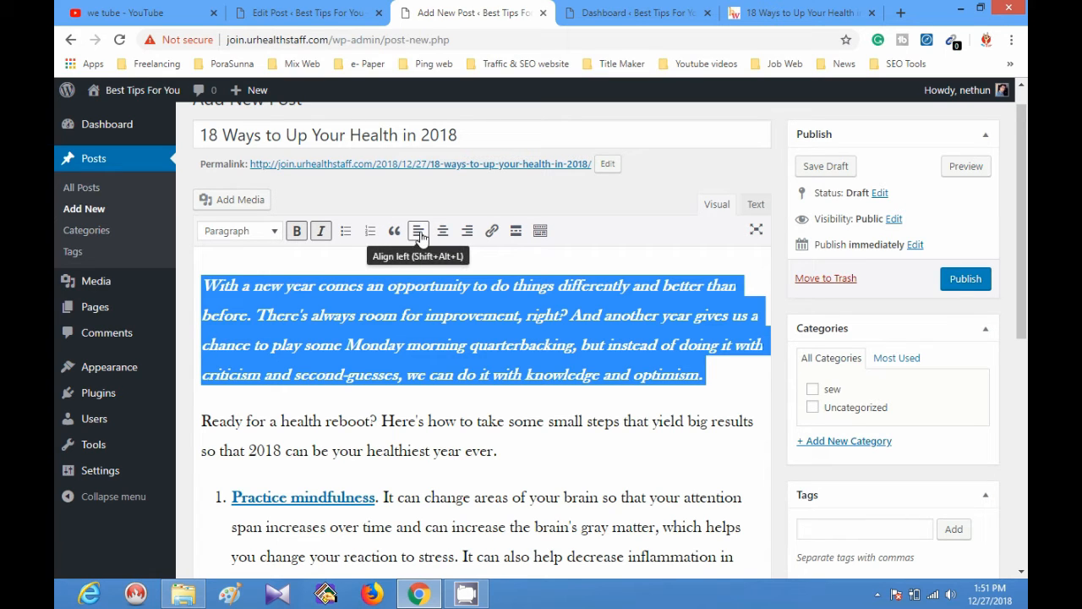
Try left and right alignment on the opening paragraph, and leave it centered.
click(420, 238)
click(442, 234)
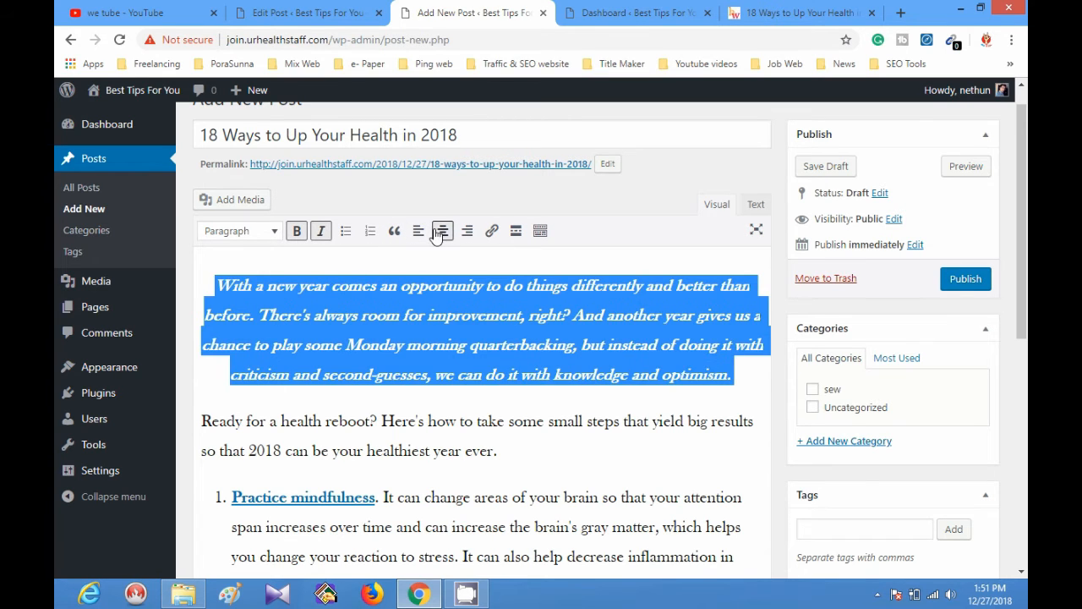
click(465, 234)
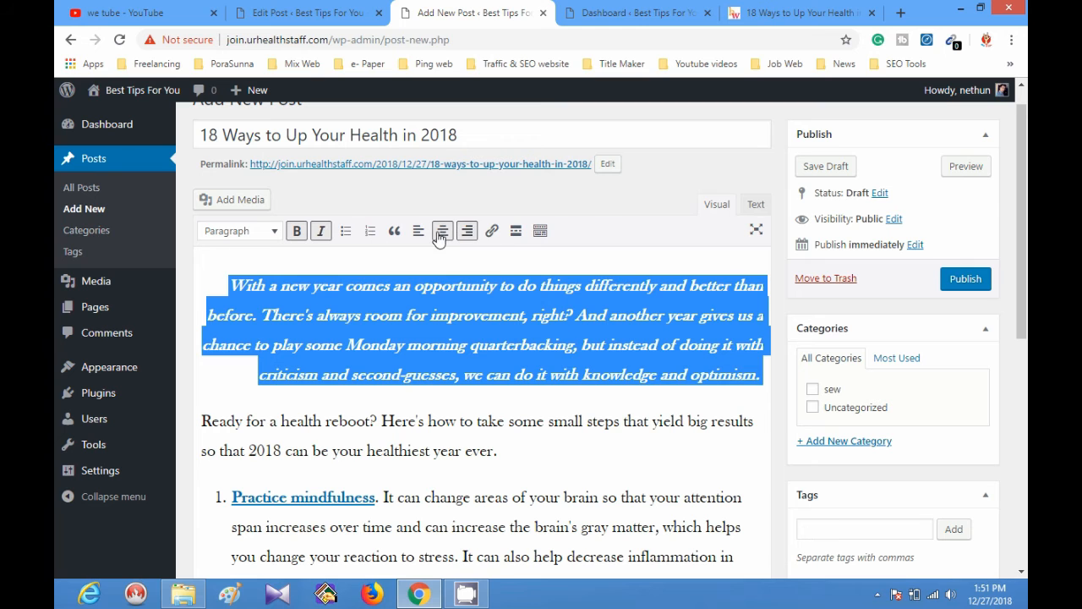
click(442, 231)
key(ctrl+k)
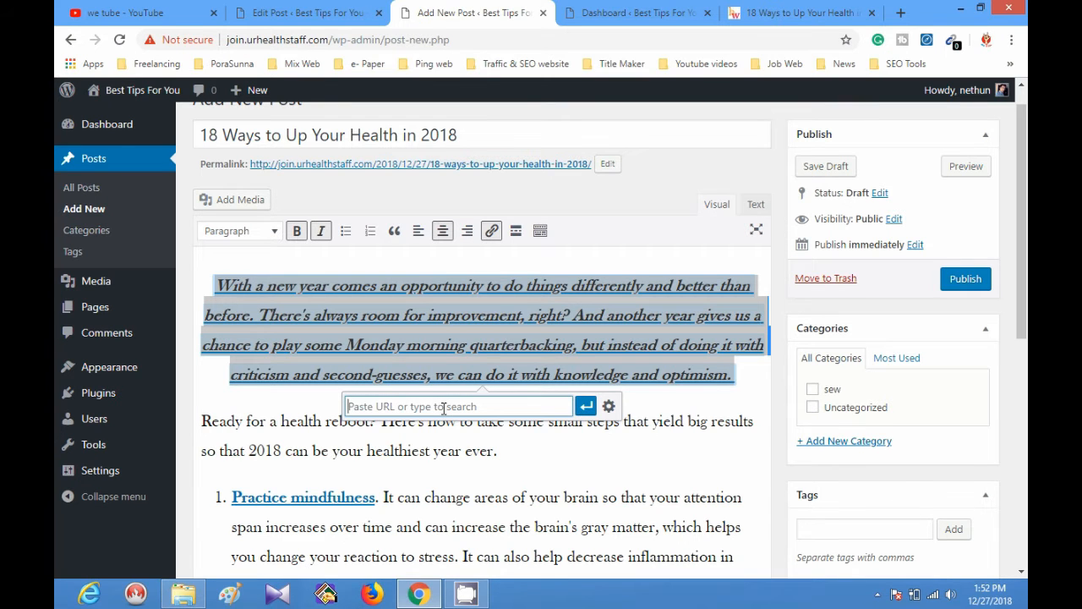
click(491, 232)
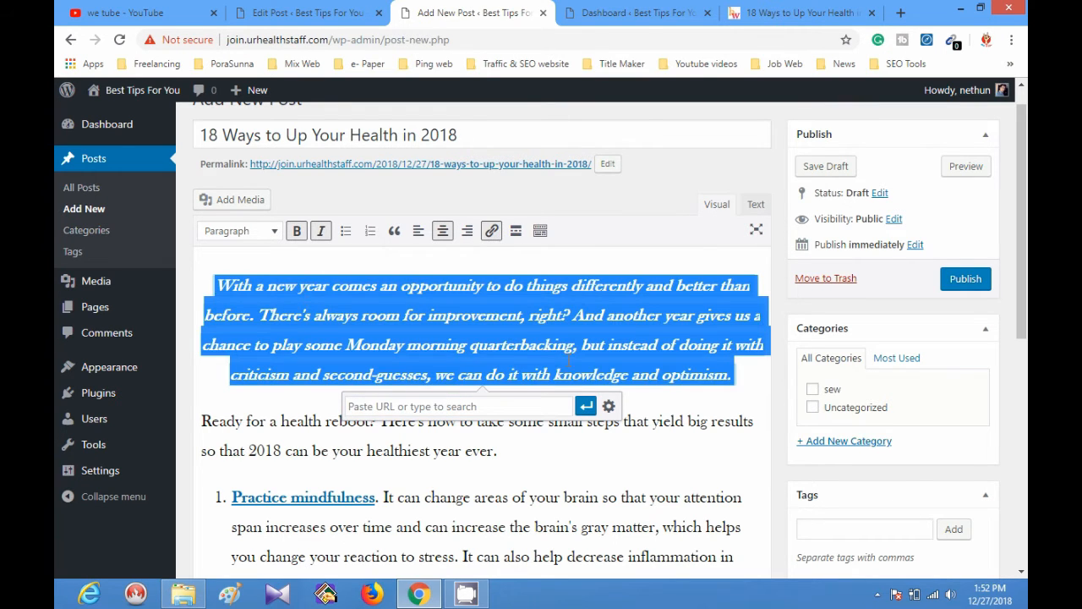
click(729, 394)
click(586, 452)
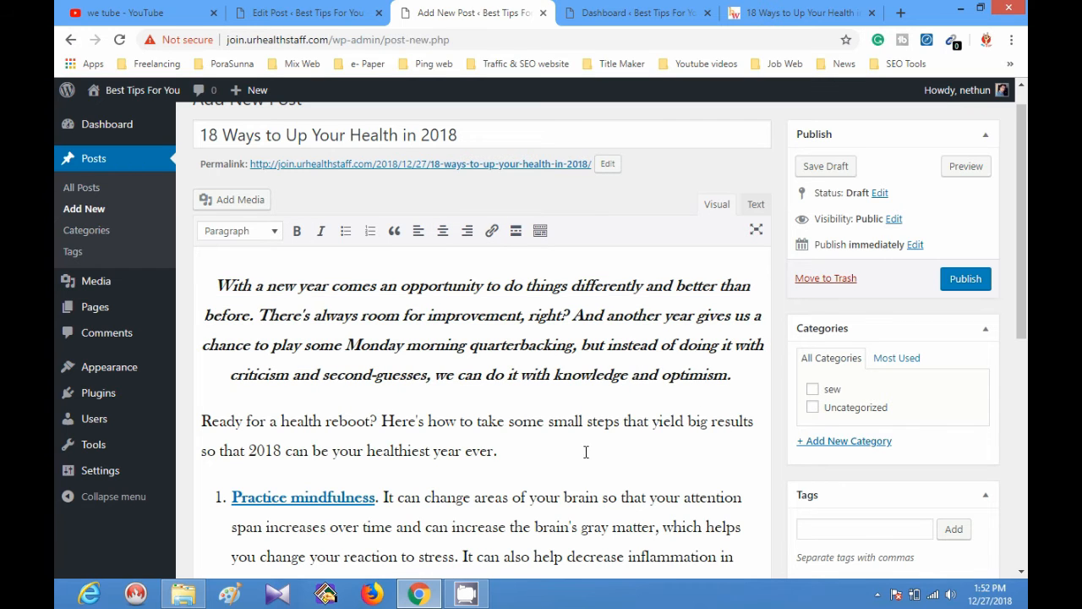
Start inserting media from a URL into the post, and save the source article's yoga photo to Downloads as istock-618195338.jpg.
click(254, 201)
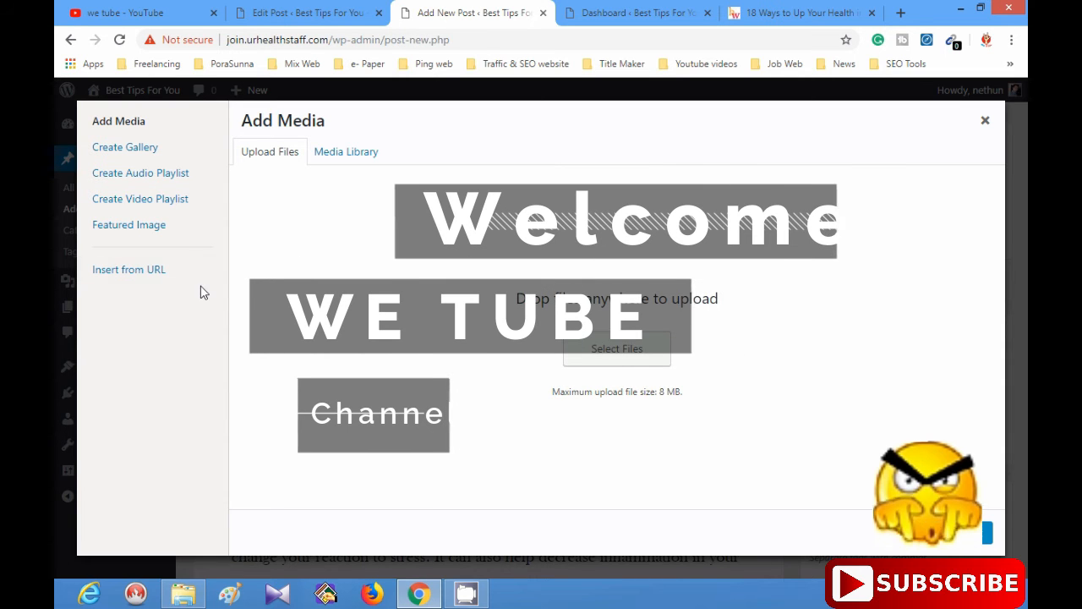
click(169, 271)
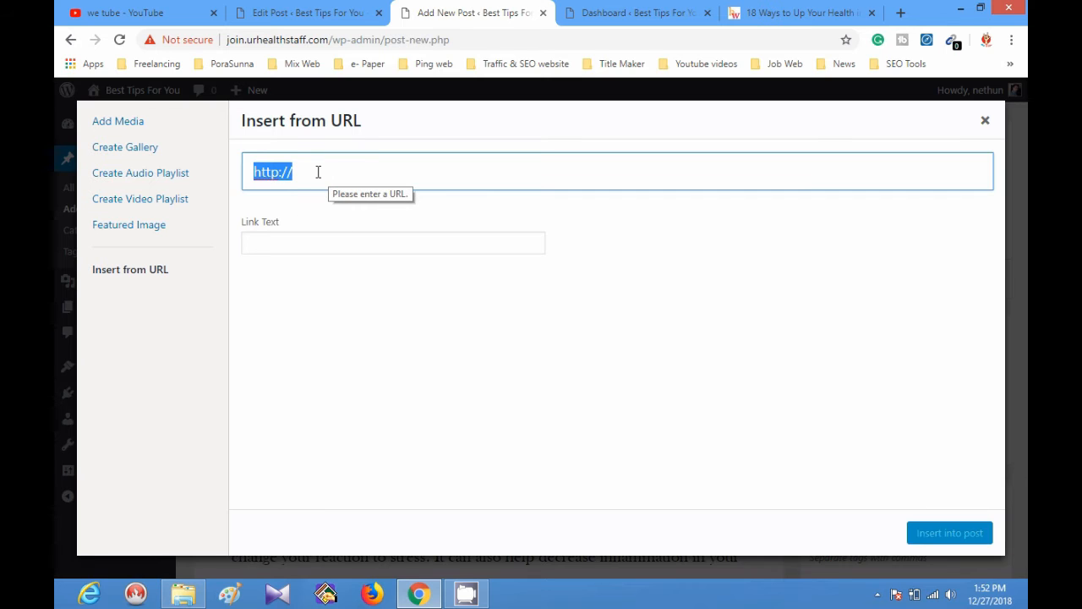
click(799, 13)
right_click(449, 180)
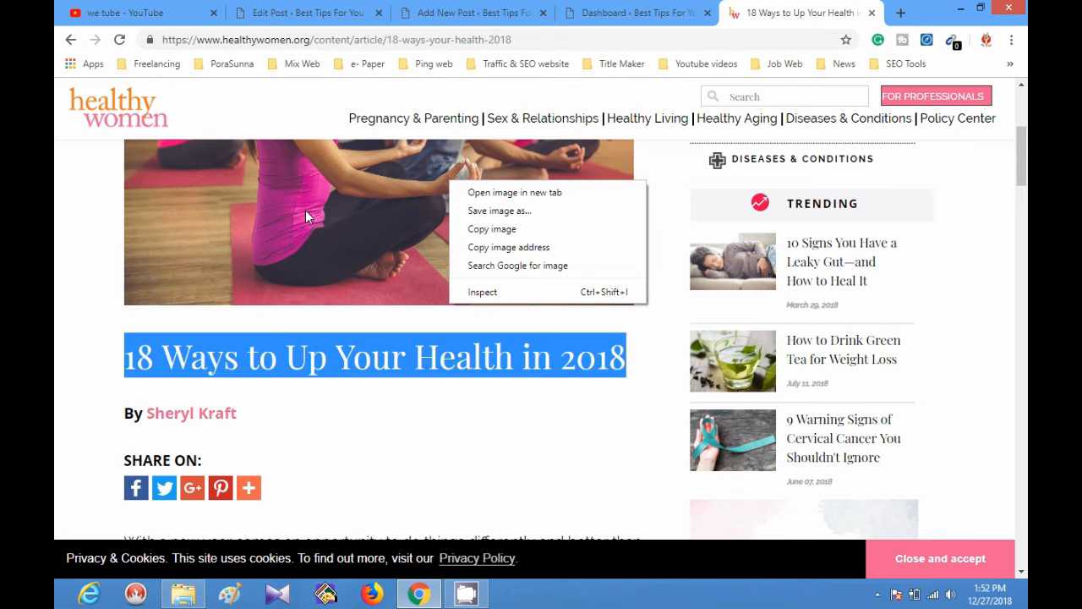
scroll(356, 343, up, 3)
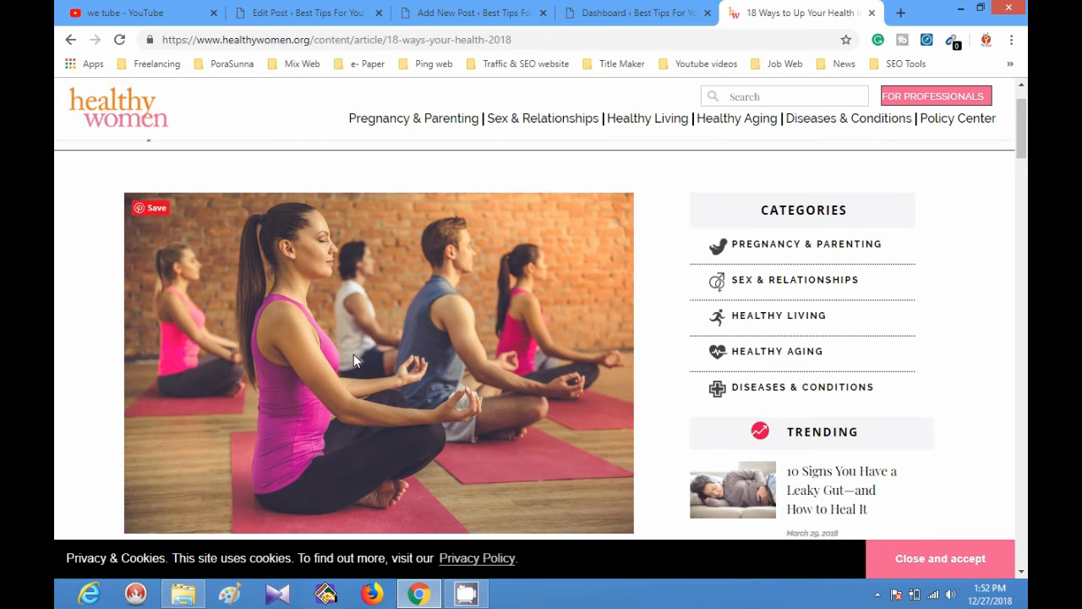
scroll(353, 359, down, 1)
right_click(395, 263)
click(437, 301)
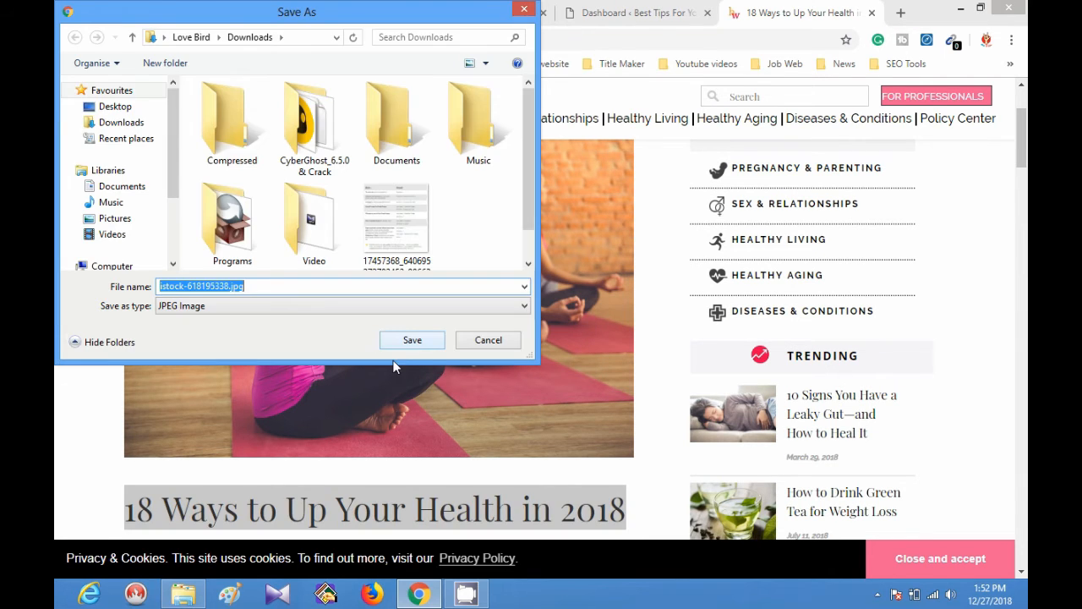
click(405, 343)
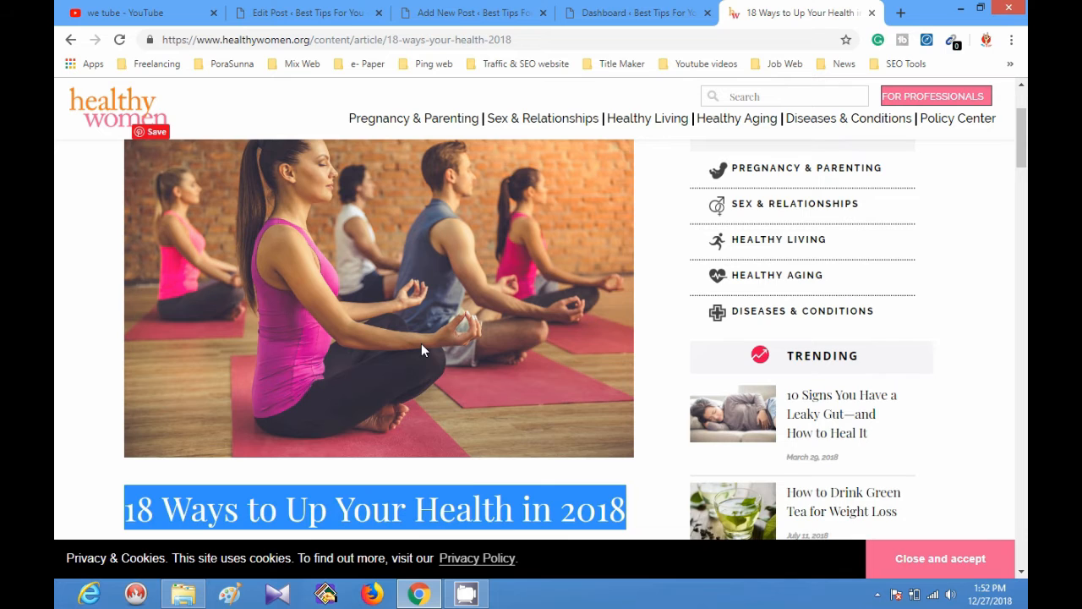
Copy the article photo's image address and insert the image from that URL below the "Ready for a health reboot?" paragraph.
right_click(406, 342)
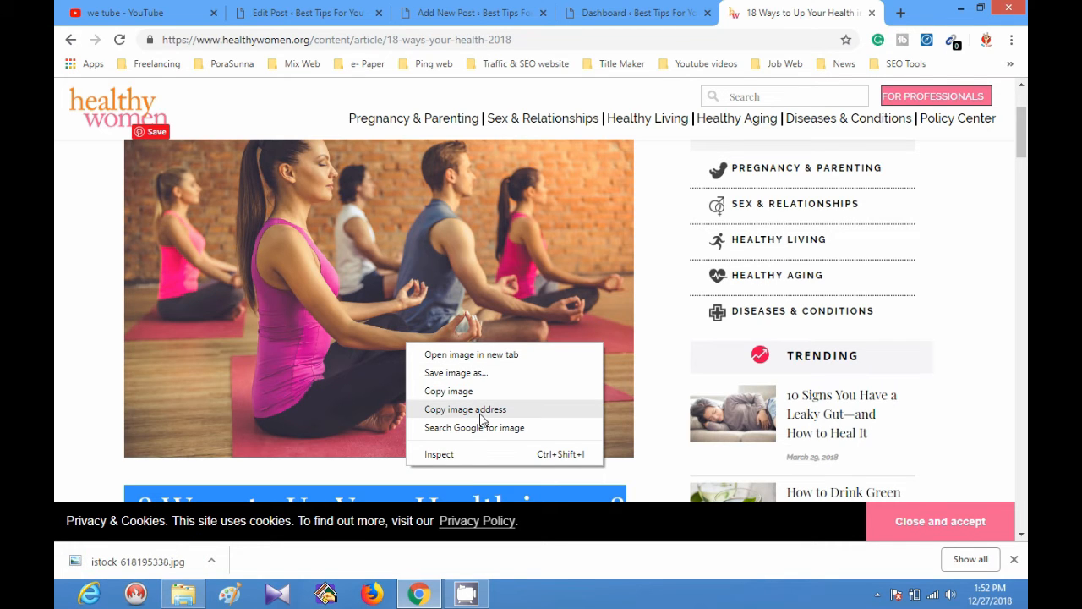
click(467, 410)
click(279, 12)
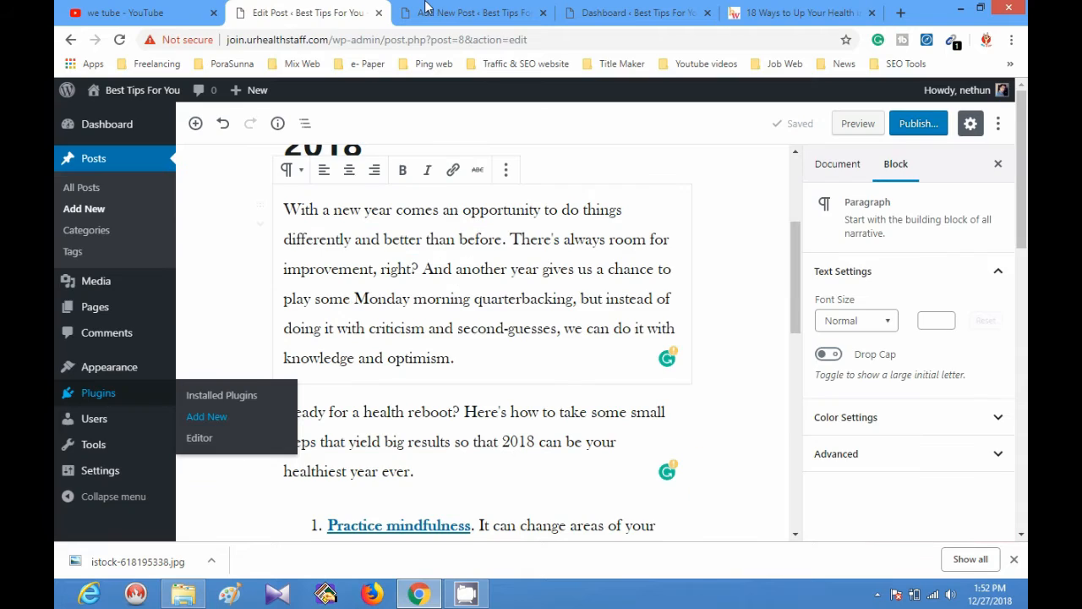
click(427, 10)
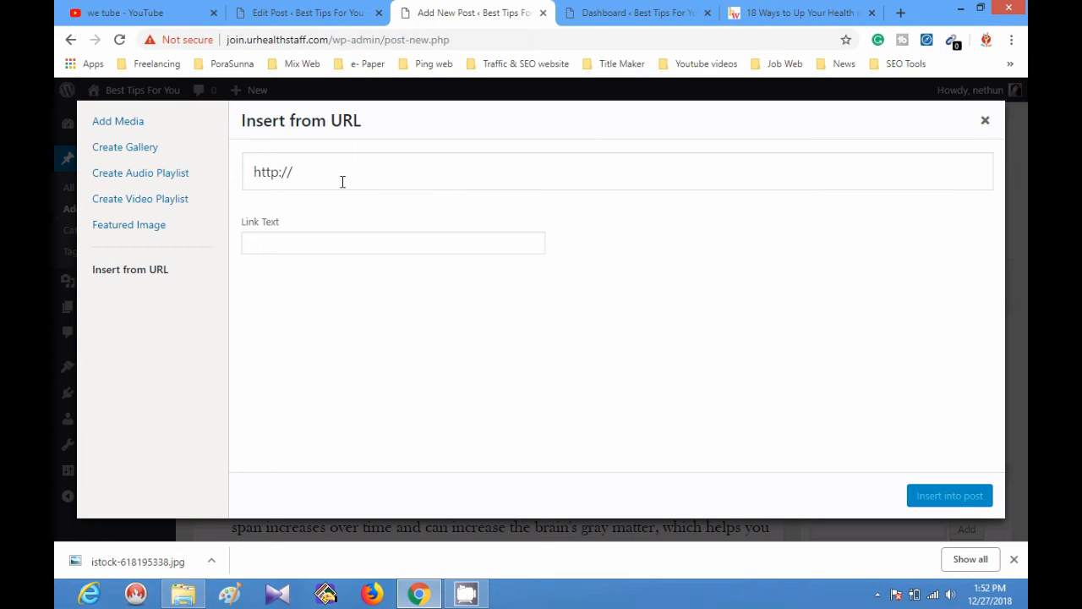
triple_click(343, 182)
text(https://www.healthywomen.org/sites/default/files/istock-618195338.jpg)
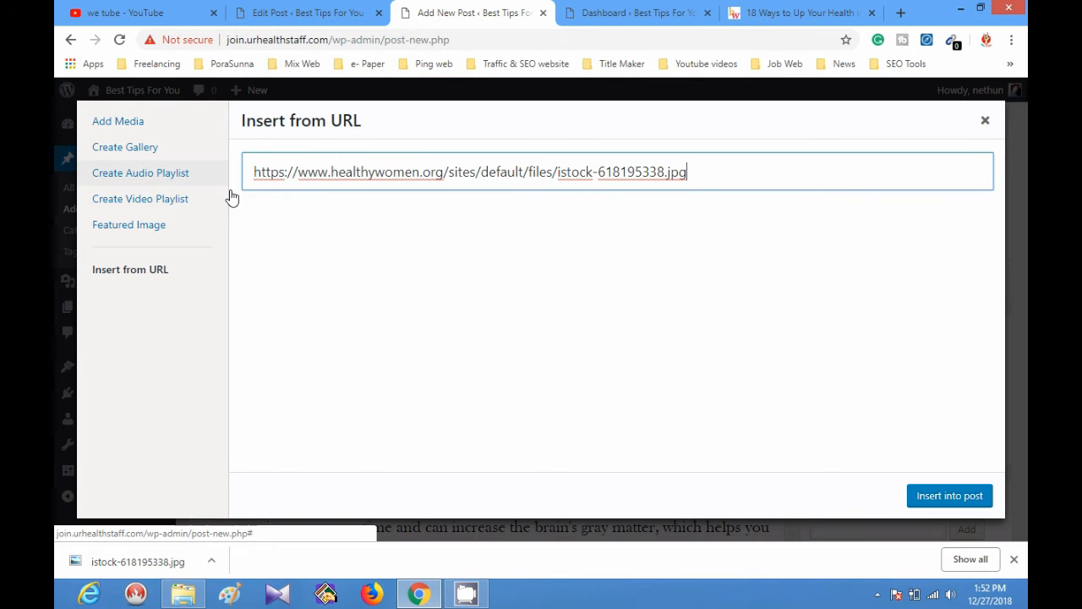
click(427, 263)
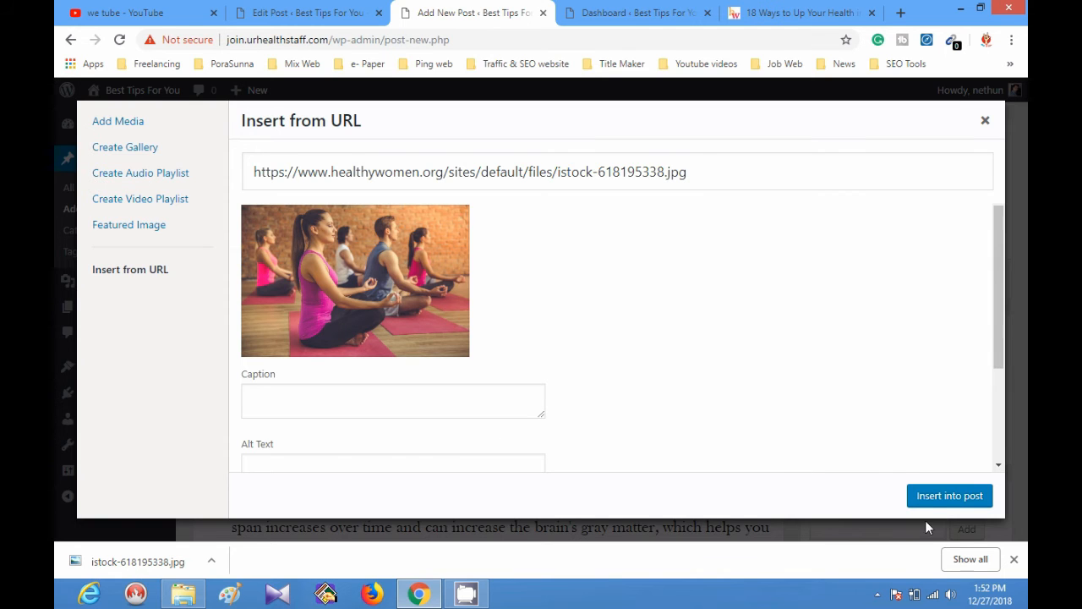
click(938, 496)
scroll(398, 419, down, 4)
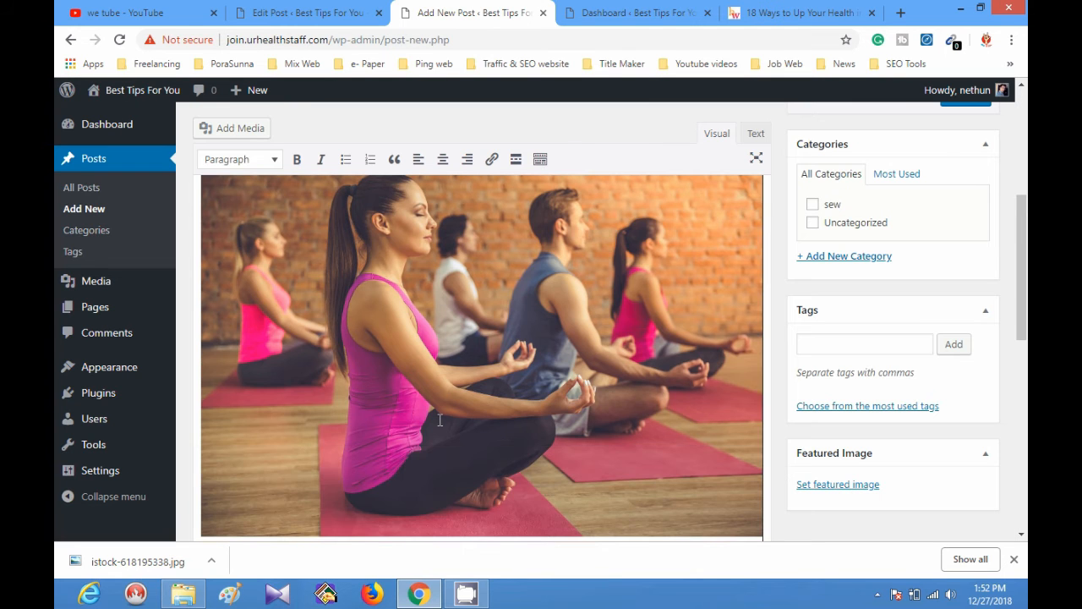
scroll(436, 414, down, 3)
scroll(436, 414, up, 4)
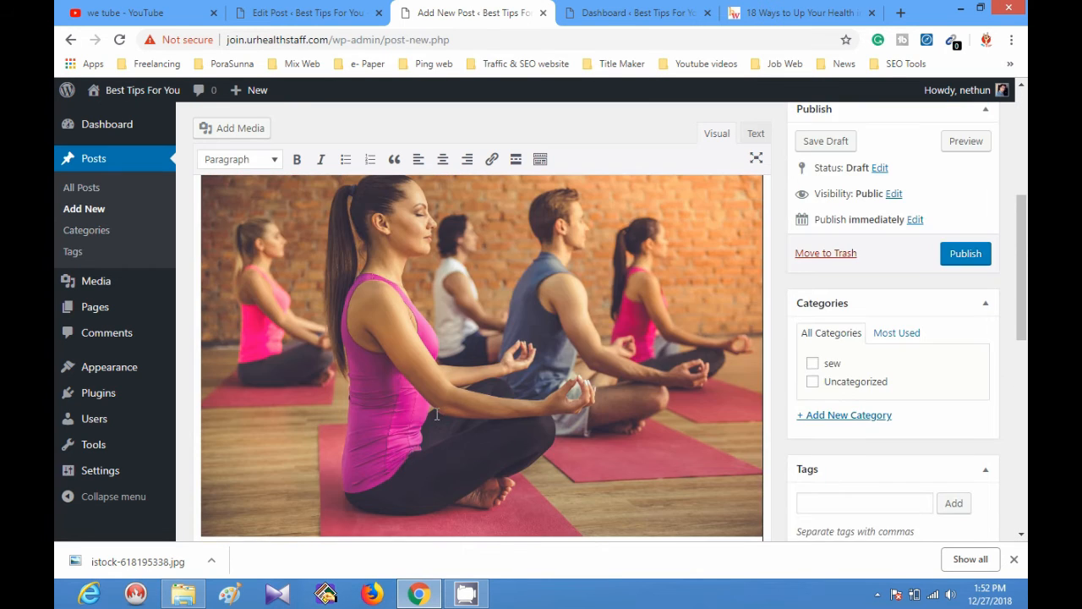
Try left and center alignment on the inserted yoga image, and leave it aligned right.
click(436, 414)
scroll(437, 414, up, 3)
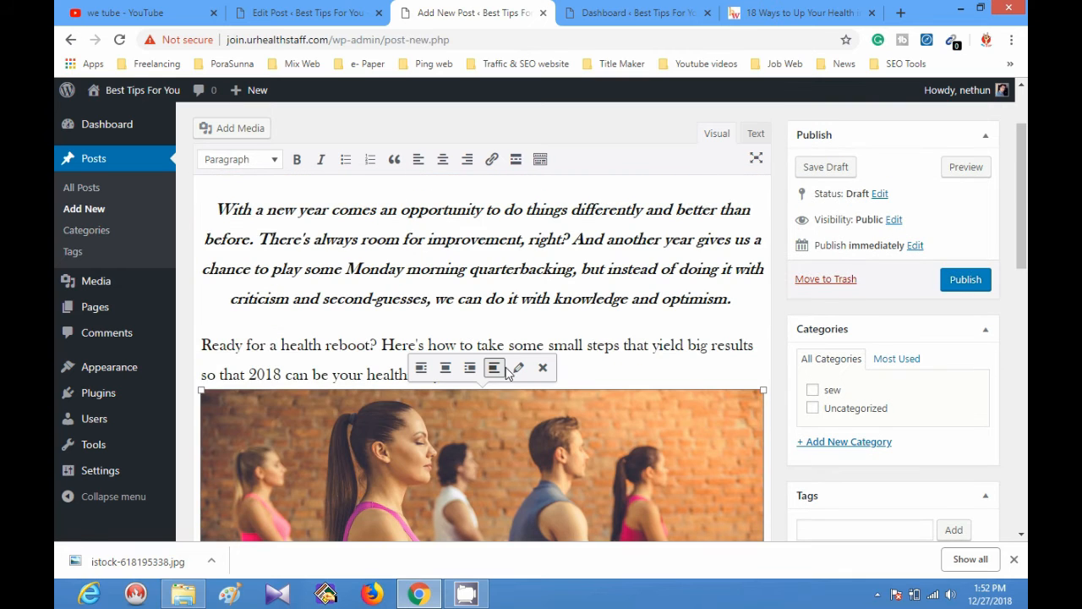
click(590, 366)
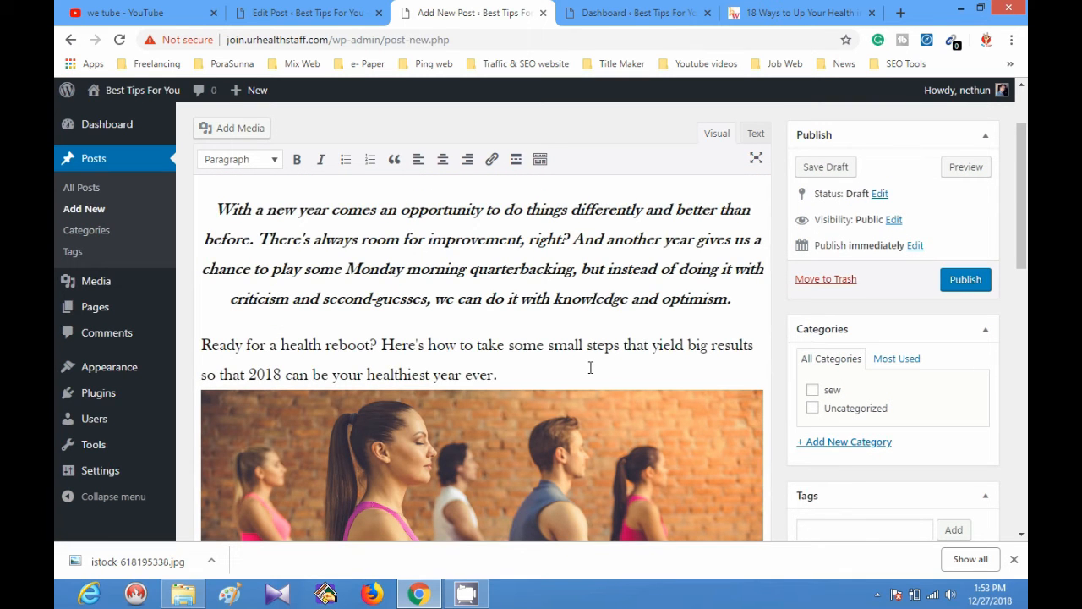
click(495, 429)
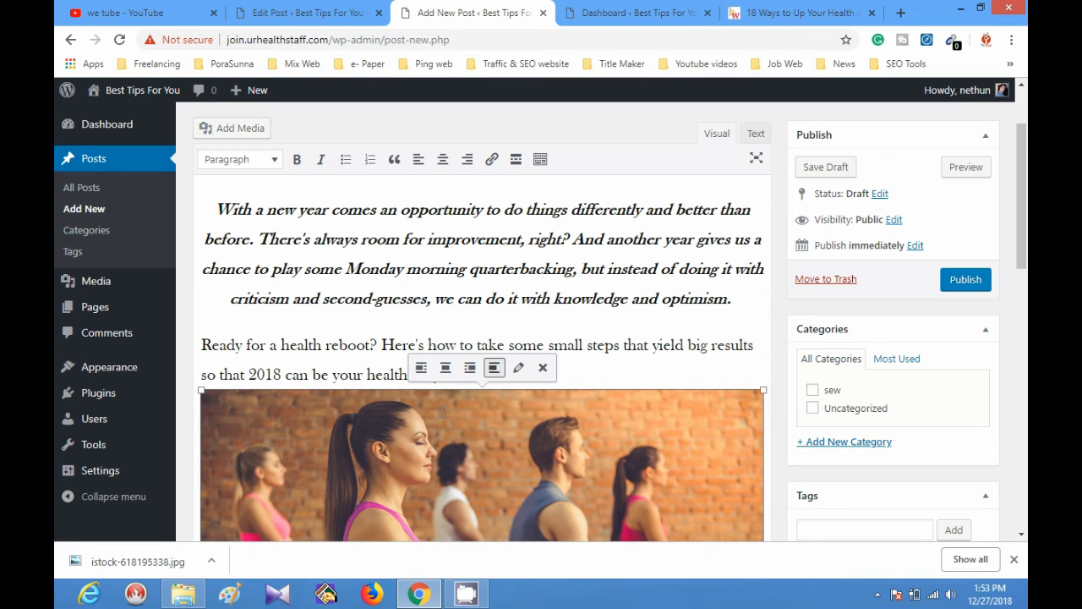
click(421, 368)
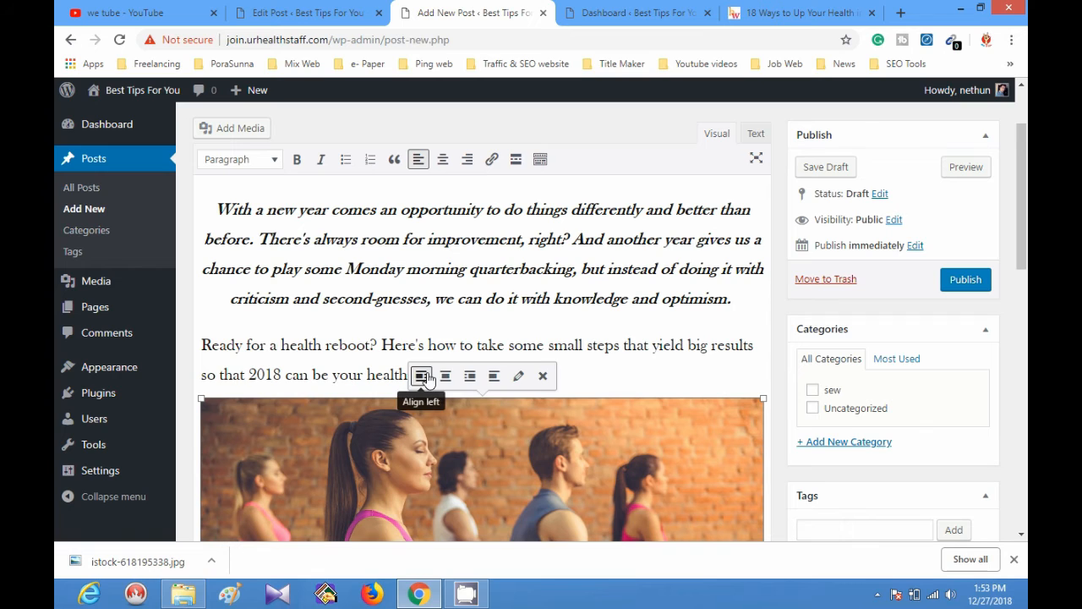
click(446, 369)
click(470, 367)
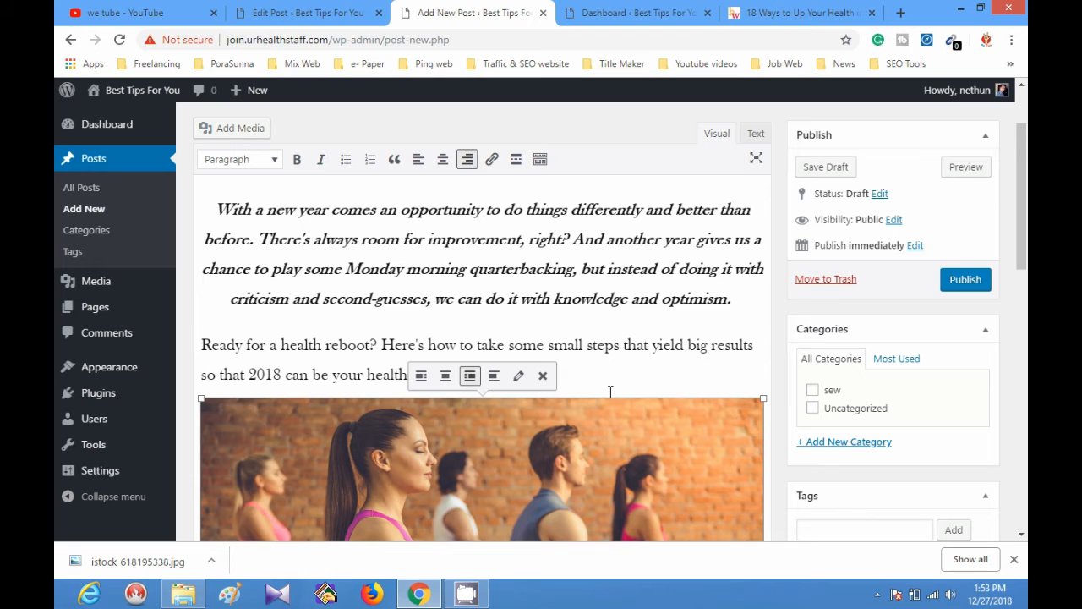
scroll(609, 390, down, 2)
scroll(609, 391, up, 2)
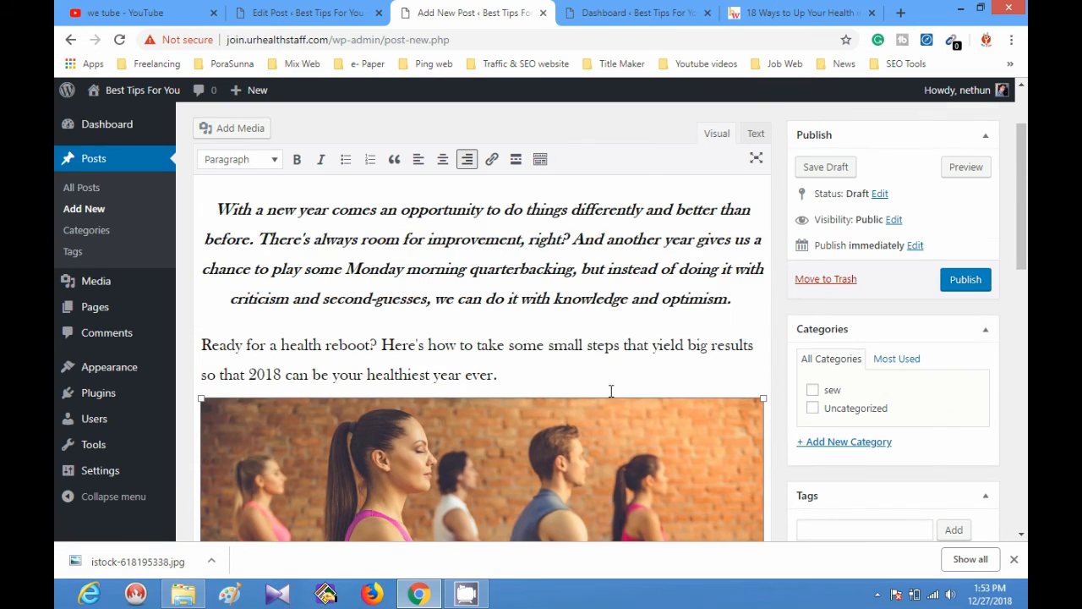
Review the post's status and visibility in its publish settings, and look over the category options.
scroll(611, 391, up, 2)
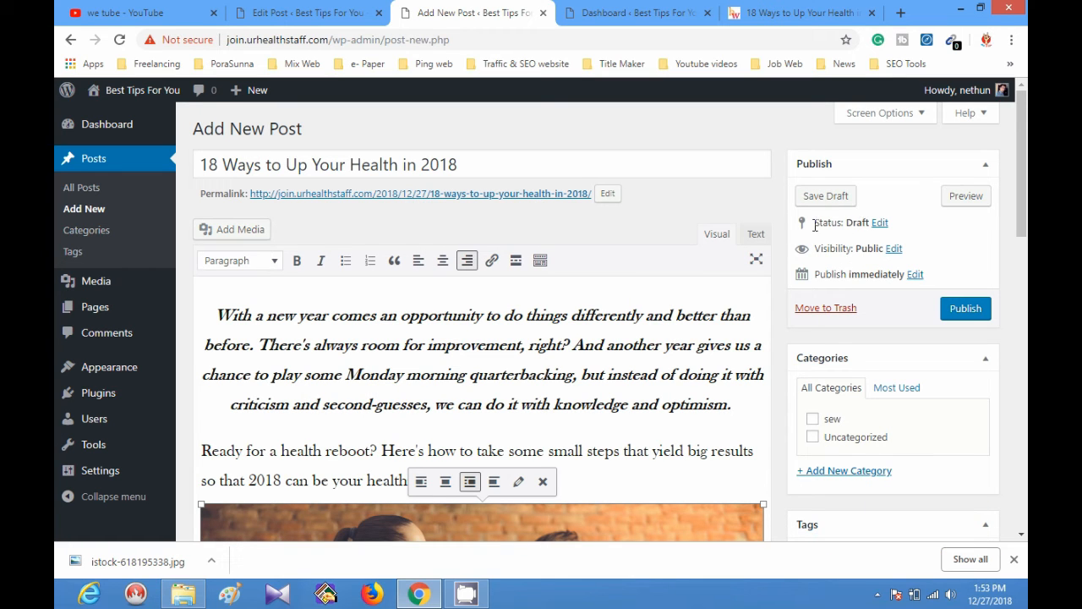
drag(818, 223, 925, 240)
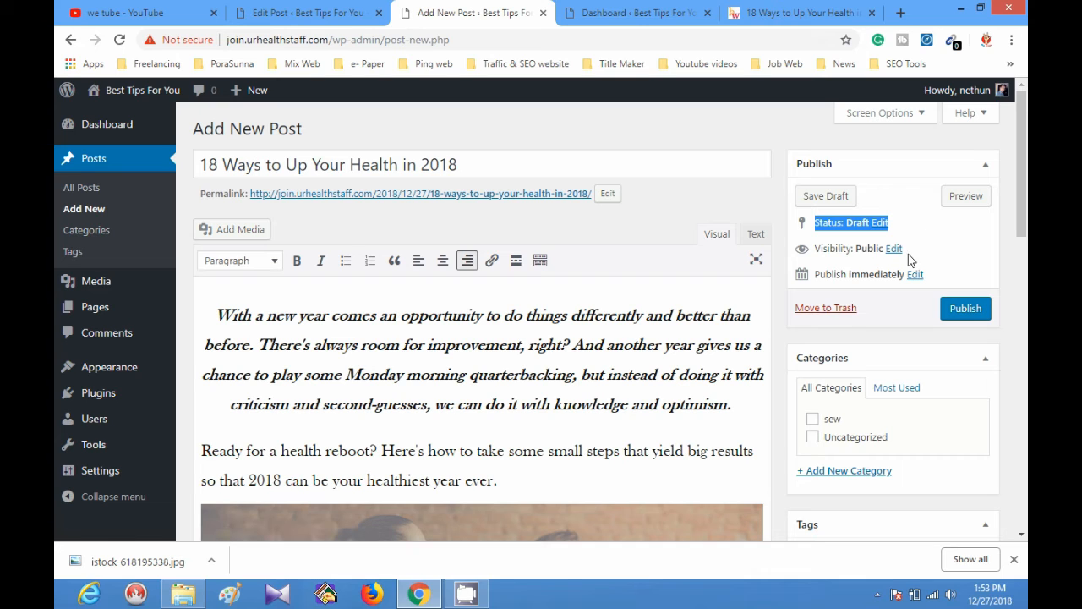
drag(819, 251, 910, 252)
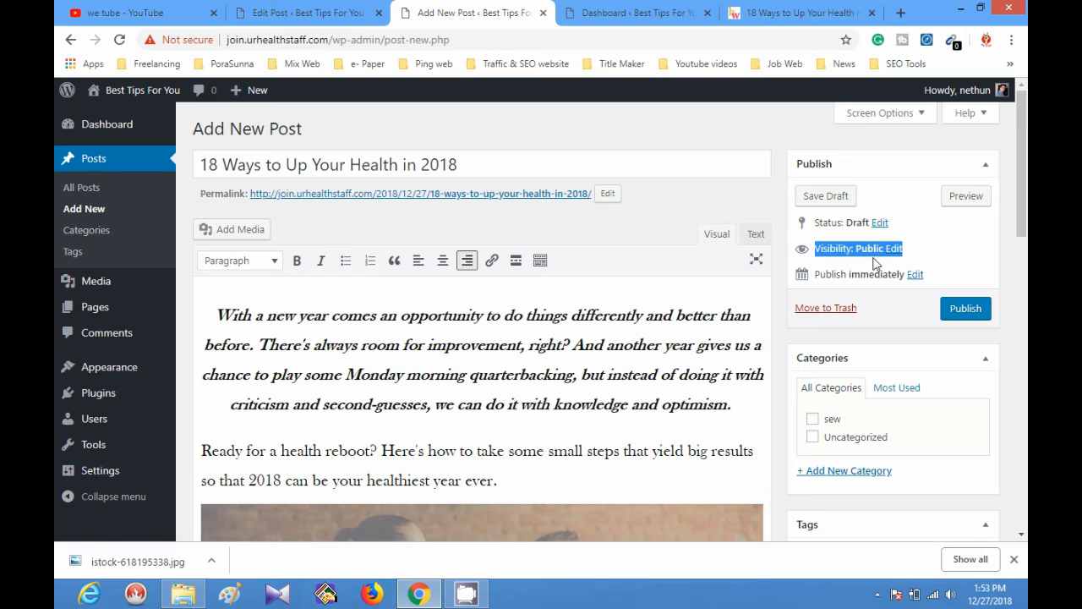
scroll(921, 331, down, 3)
scroll(905, 231, up, 3)
scroll(905, 334, down, 2)
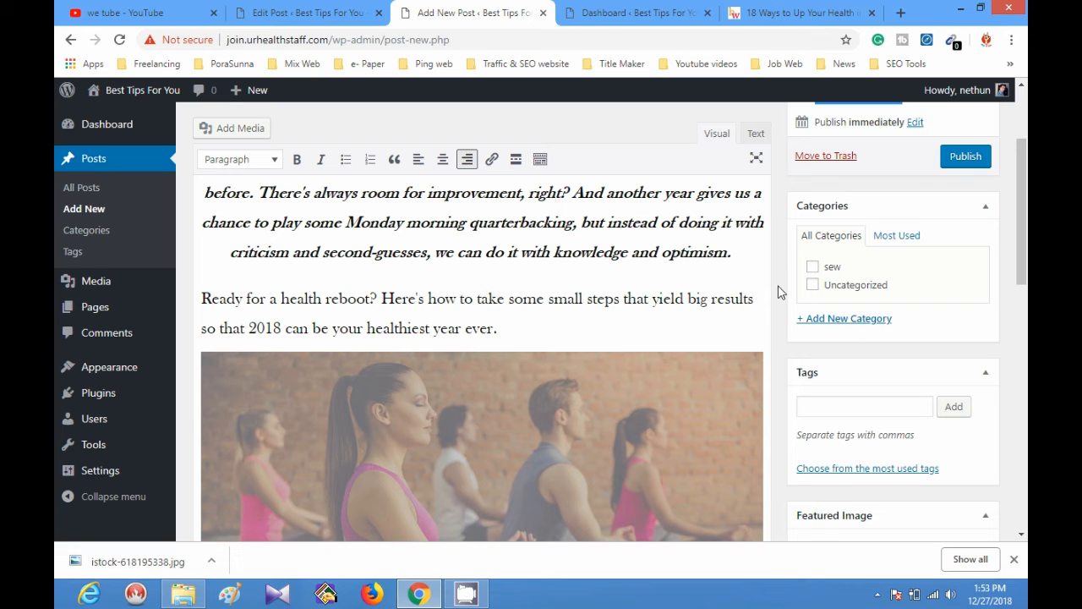
drag(742, 258, 548, 223)
click(631, 252)
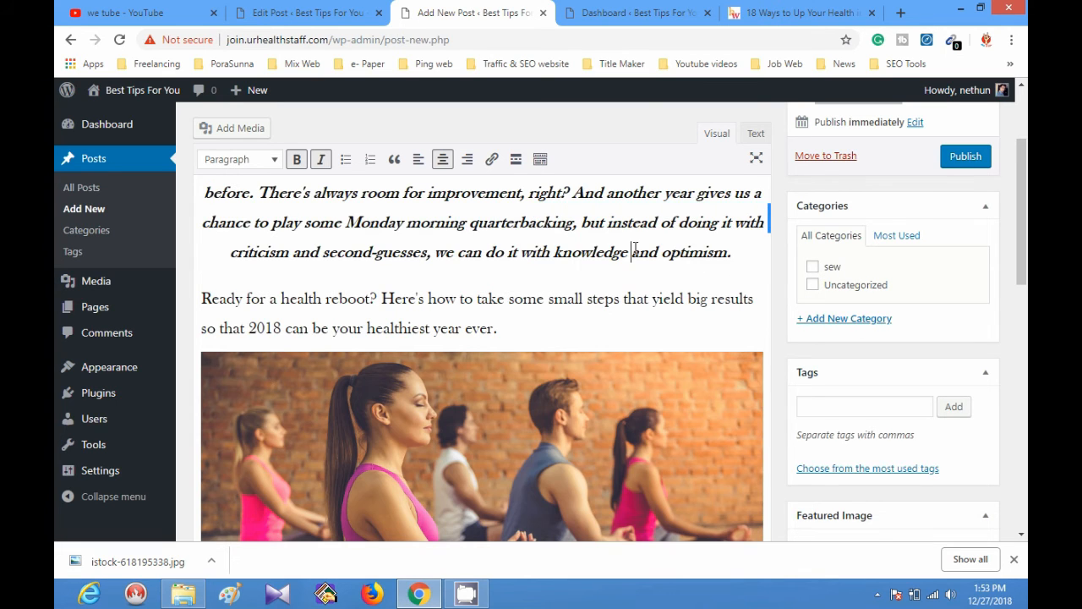
Create a new category named "health" without a parent and assign it to the post.
click(807, 318)
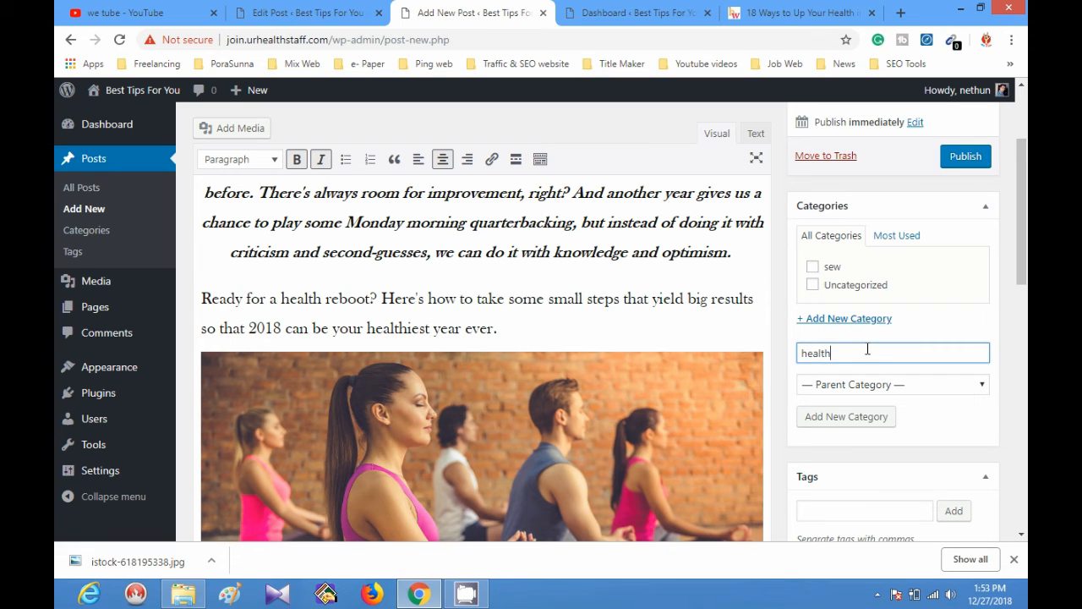
click(848, 416)
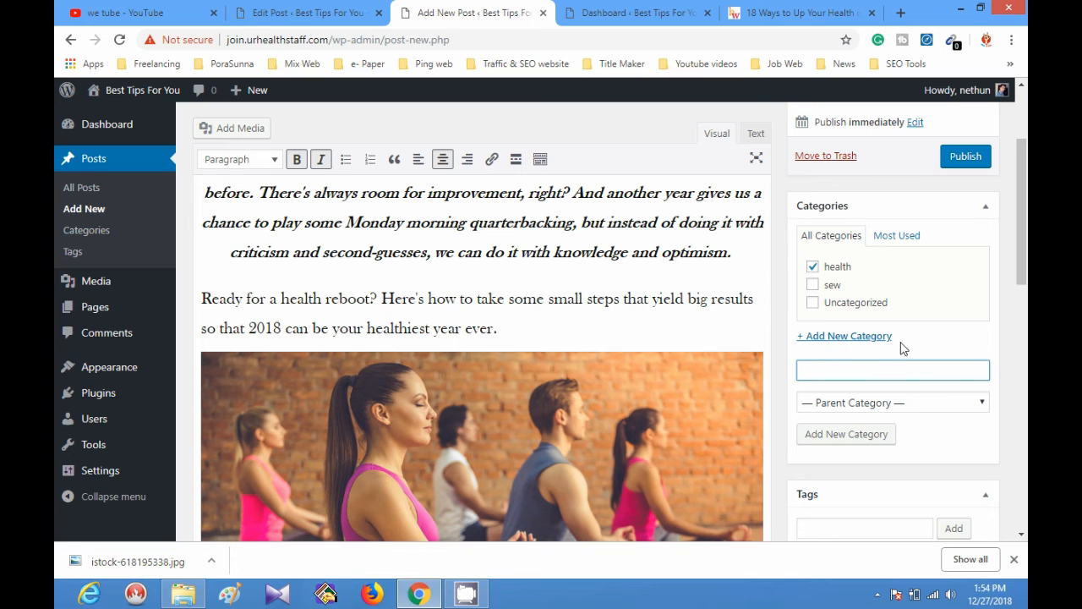
Add the tags "health" and "diet" to the post.
scroll(885, 362, down, 1)
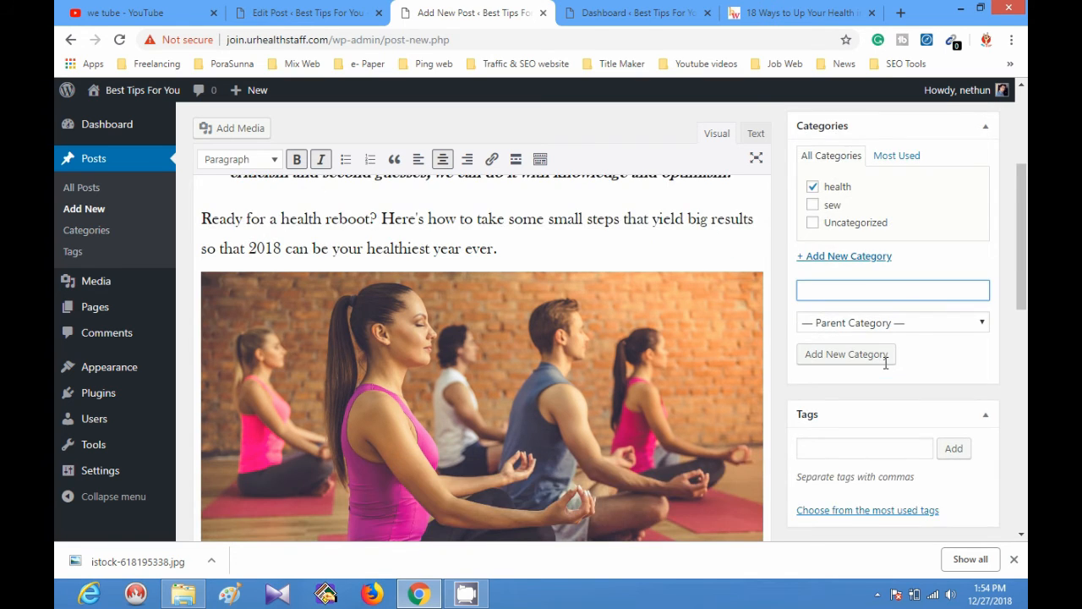
scroll(885, 362, down, 1)
click(875, 374)
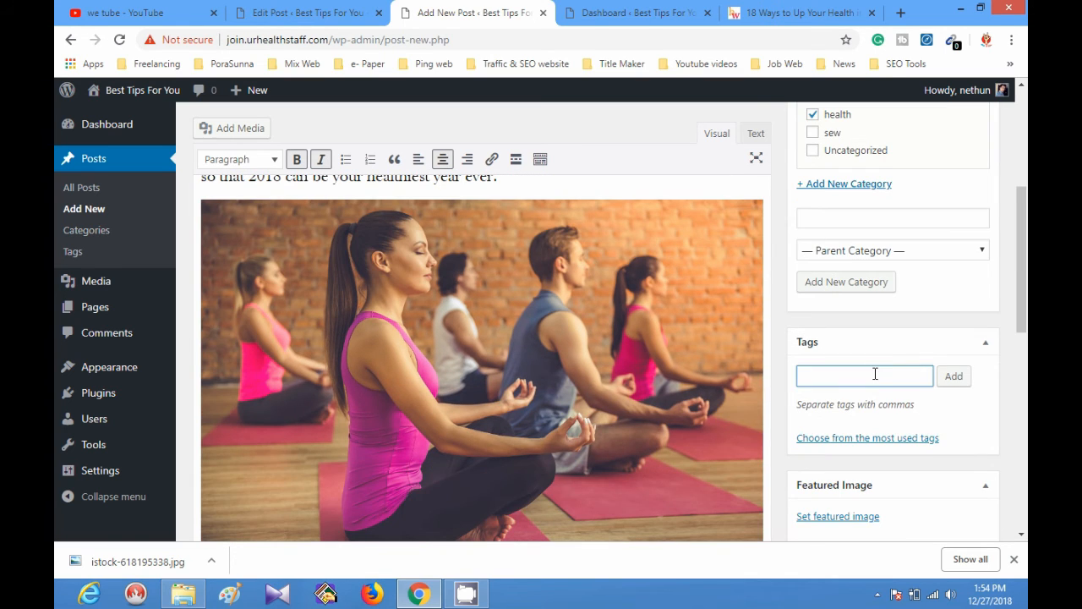
text(he)
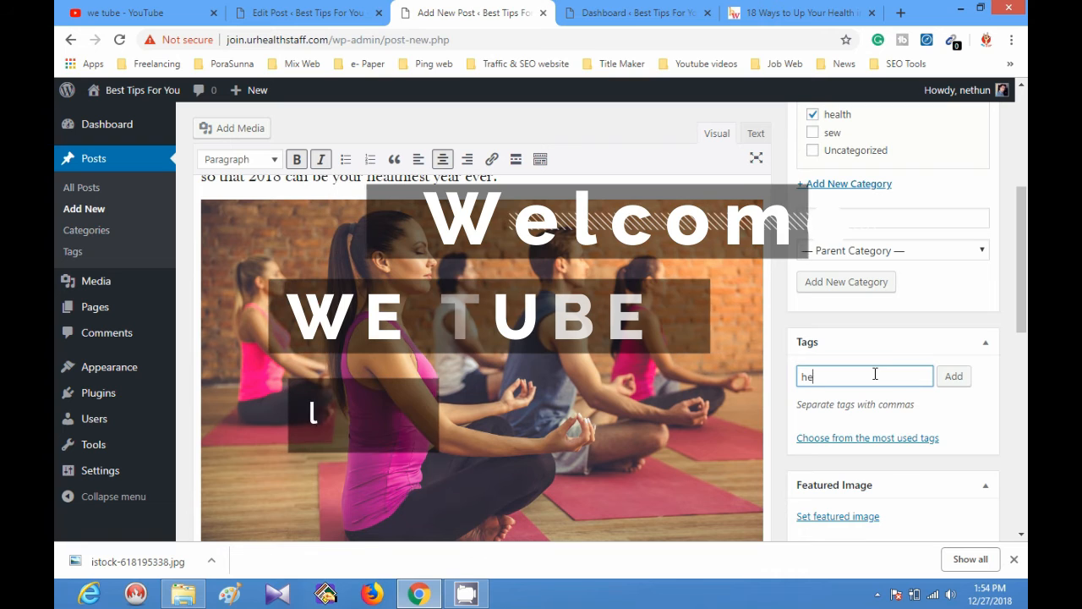
text(alth, )
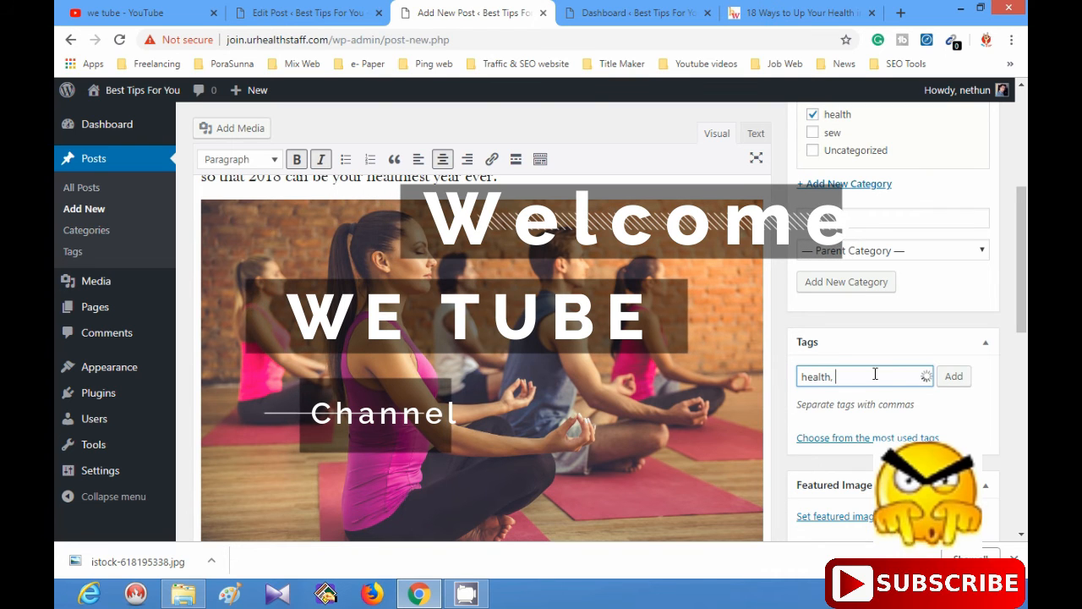
text(diet,)
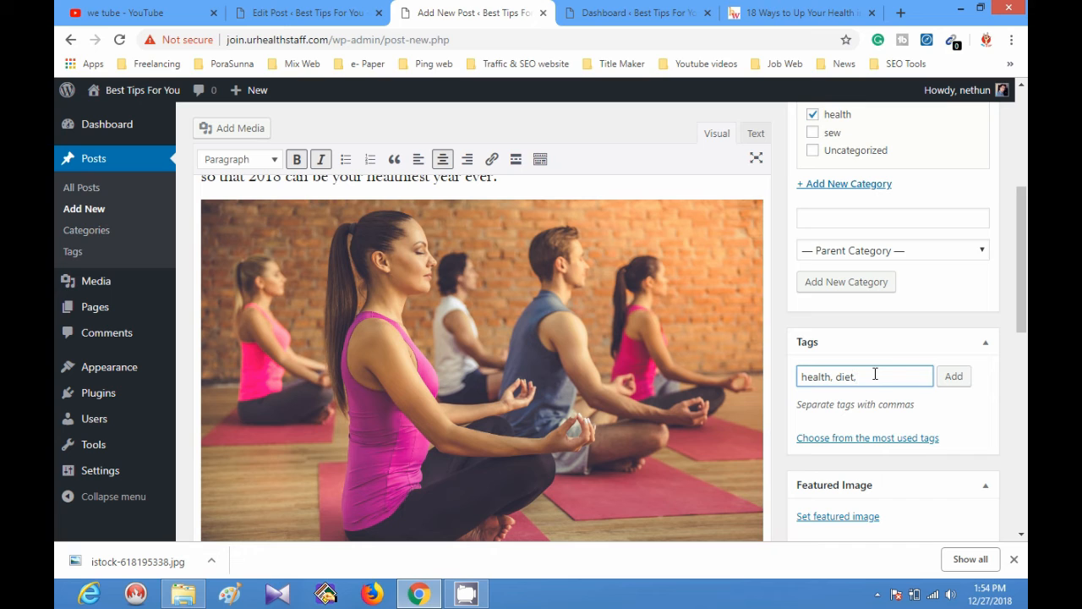
click(954, 377)
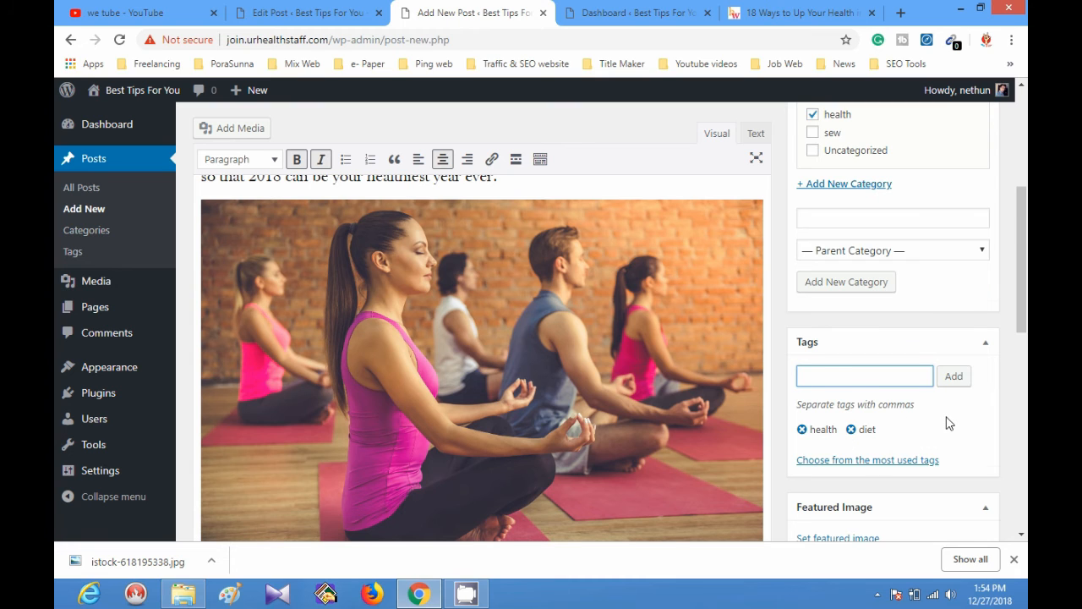
Upload "weight loss exercise.jpg" from the Desktop and set it as the post's featured image.
scroll(947, 422, down, 2)
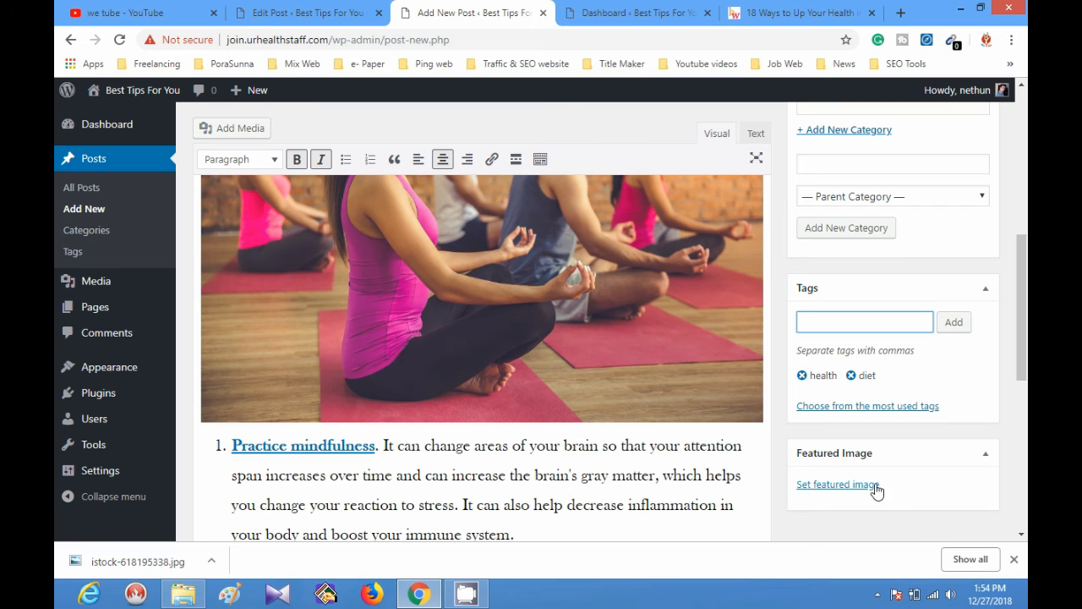
click(838, 495)
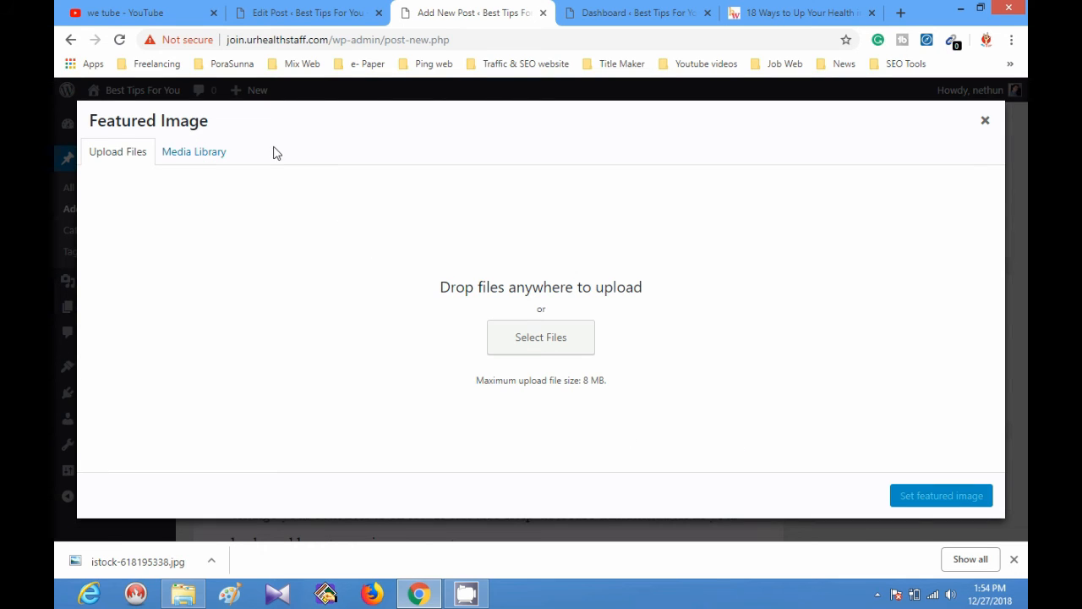
click(573, 354)
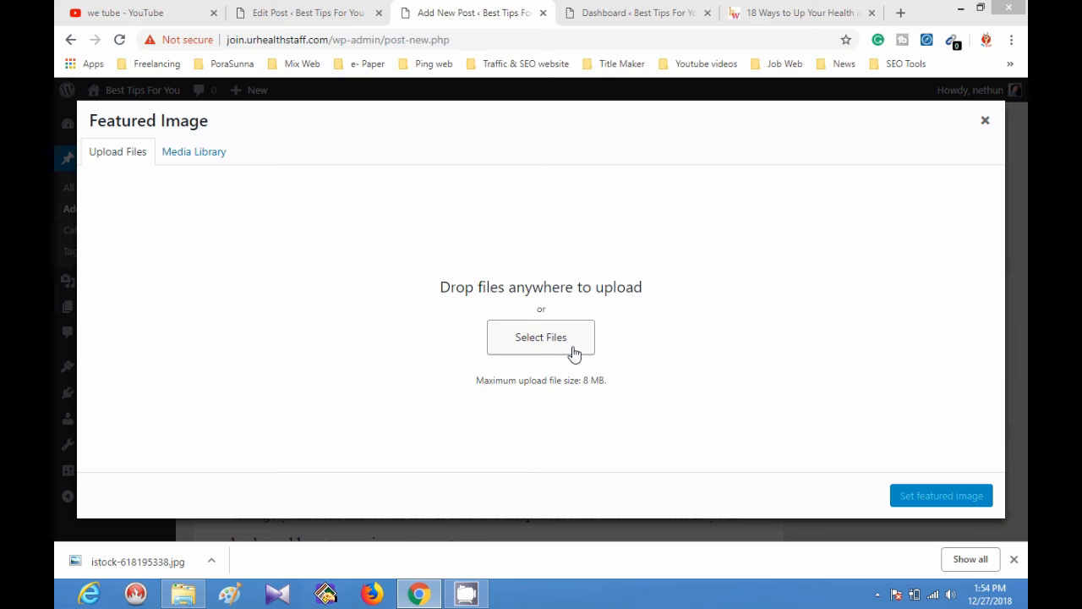
scroll(474, 223, down, 5)
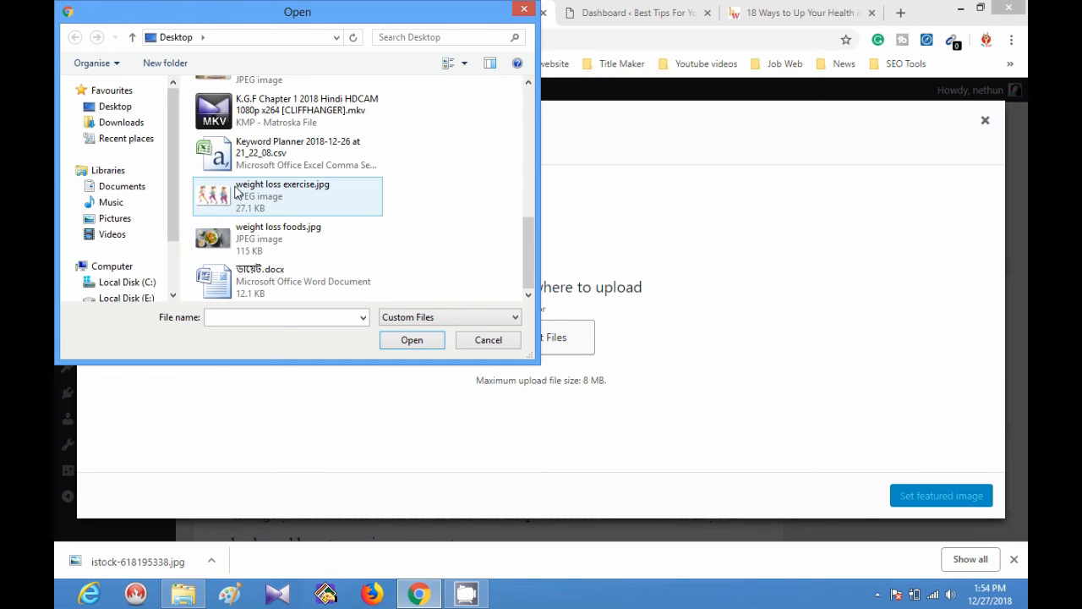
double_click(238, 192)
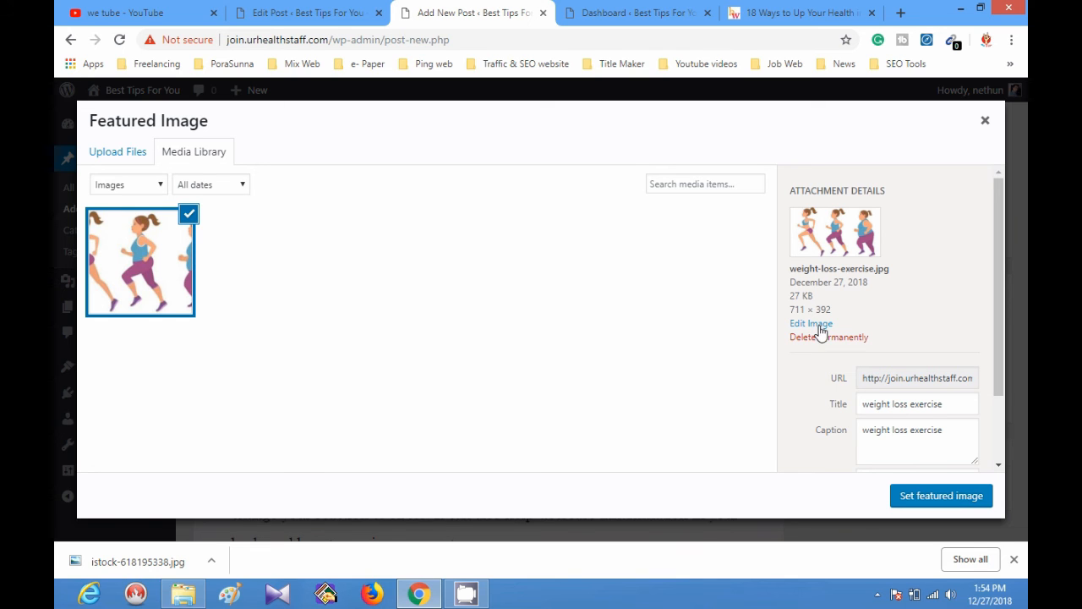
click(920, 504)
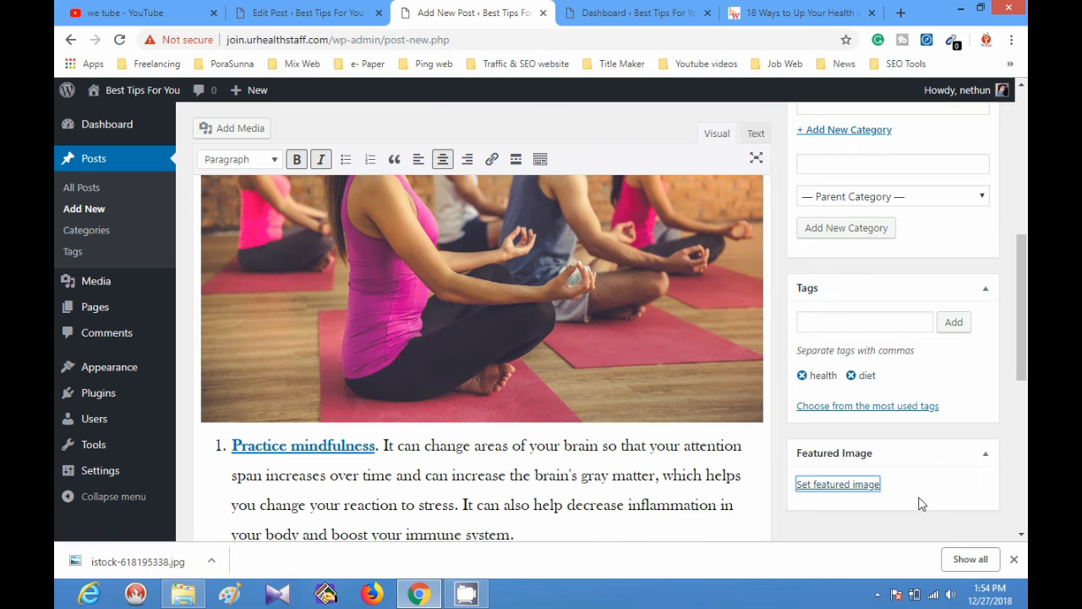
scroll(920, 456, down, 1)
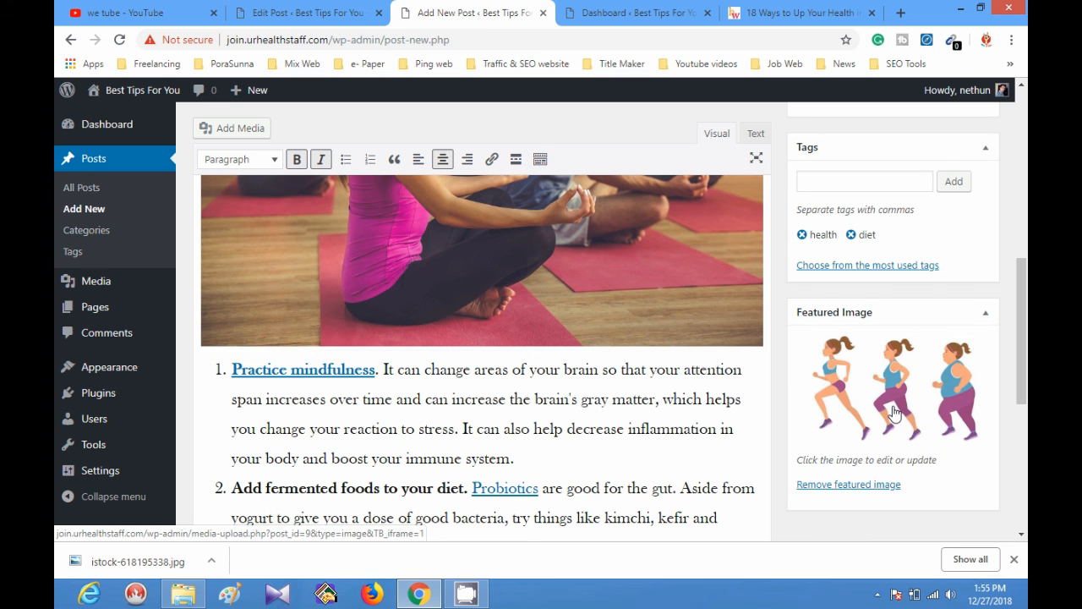
Review the drafted post's content in the Classic Editor and compare it with the block editor draft of the same article.
scroll(894, 412, down, 3)
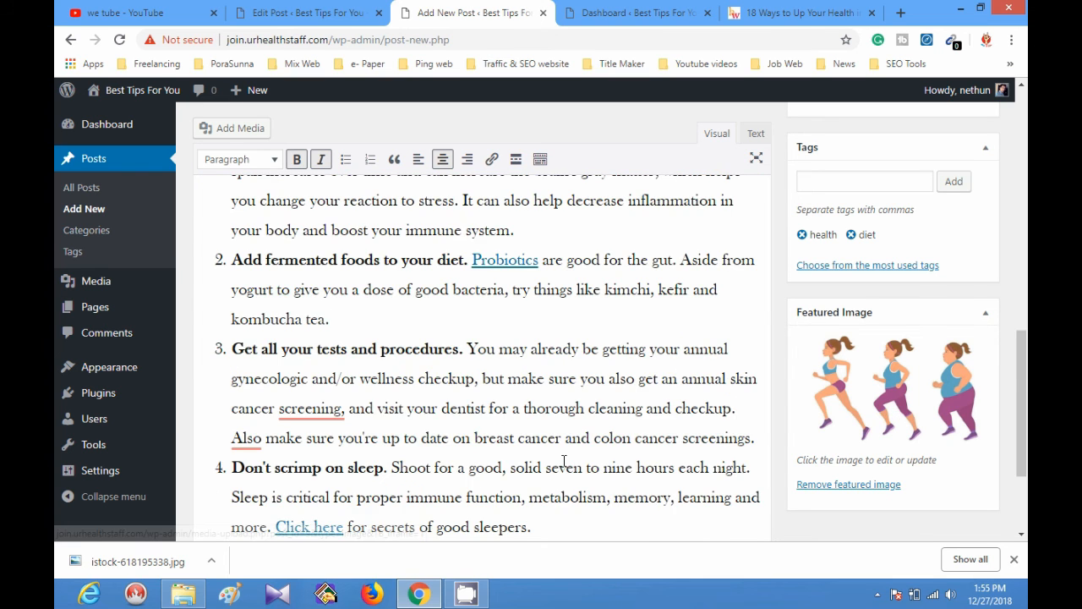
scroll(566, 462, down, 1)
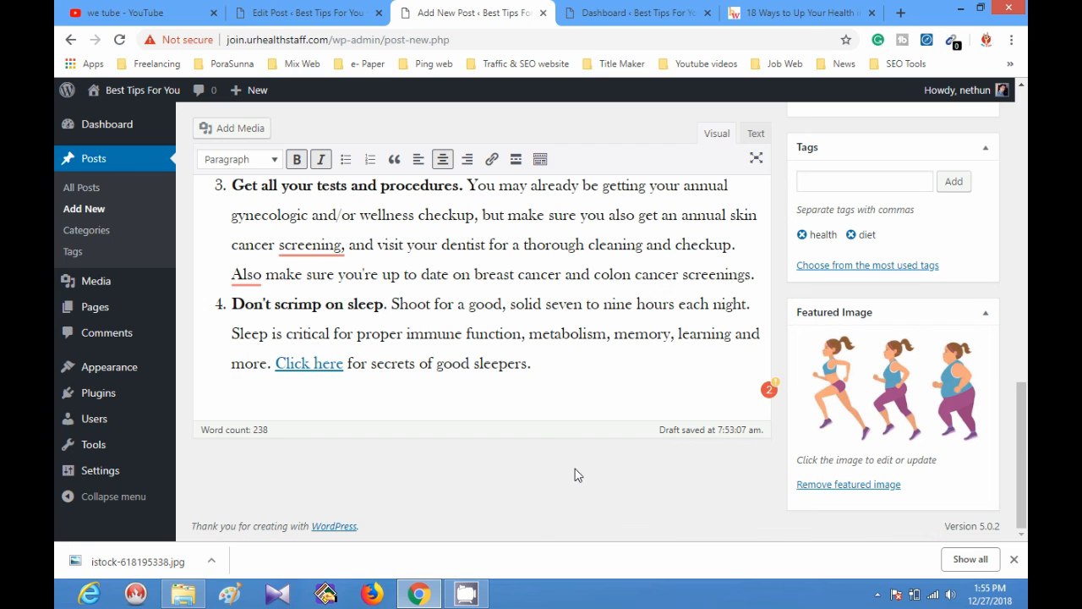
scroll(576, 474, up, 15)
click(576, 469)
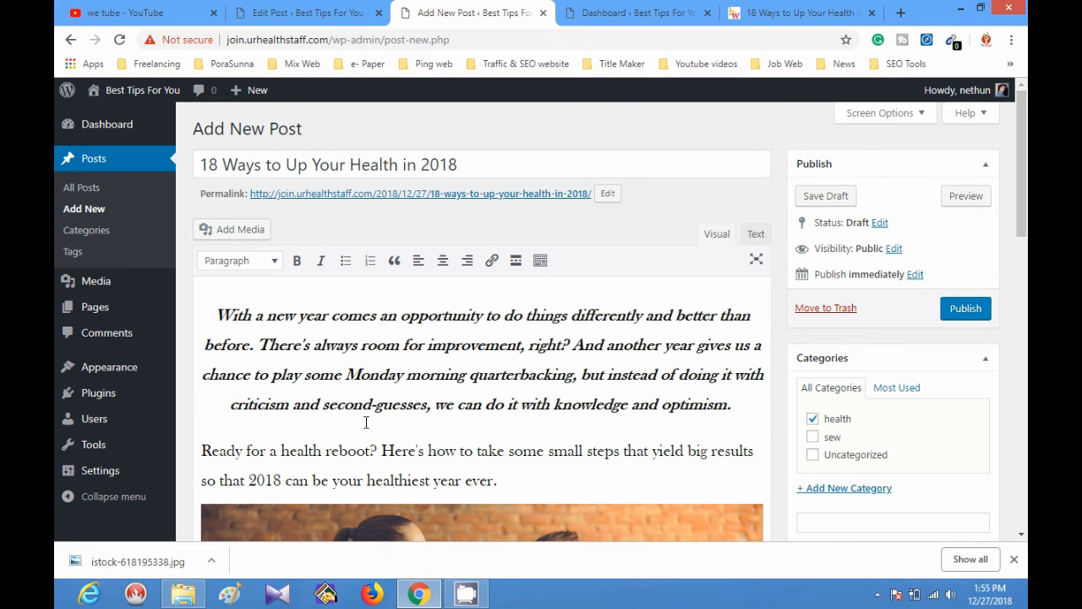
click(304, 12)
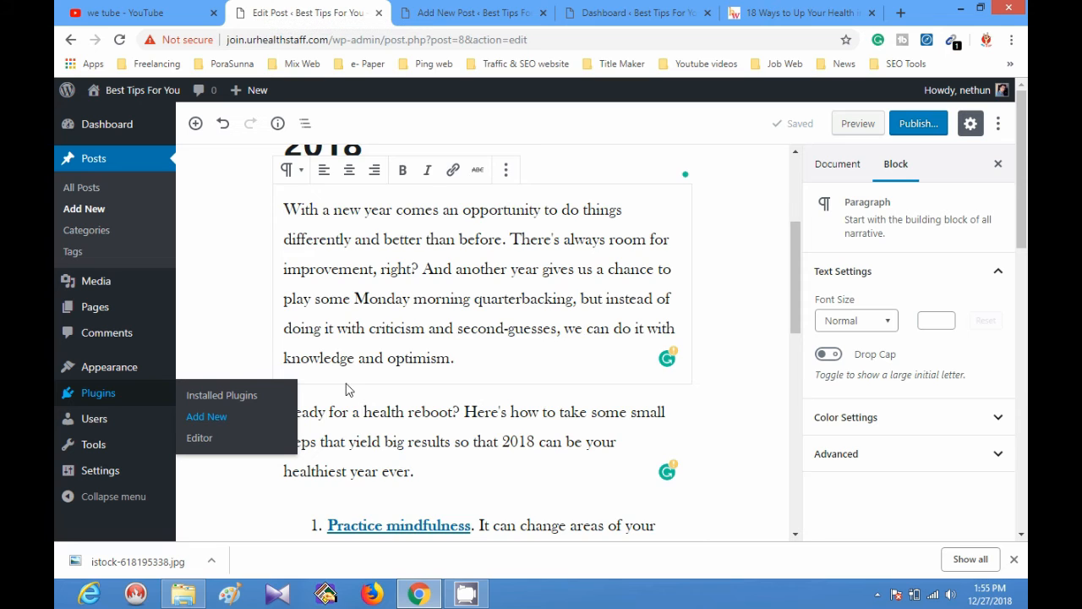
scroll(346, 389, up, 3)
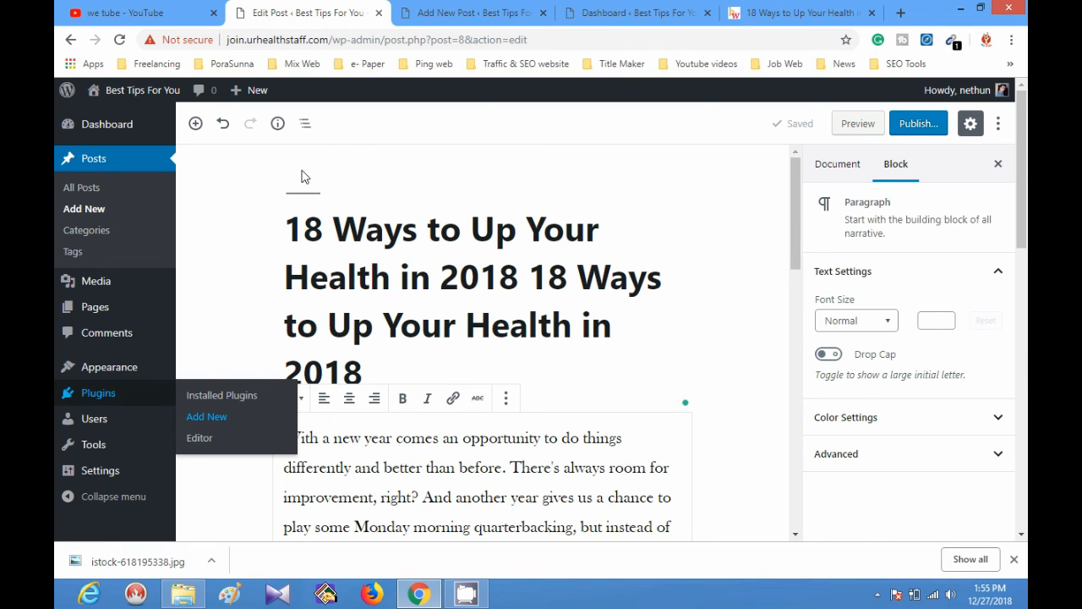
scroll(707, 381, down, 3)
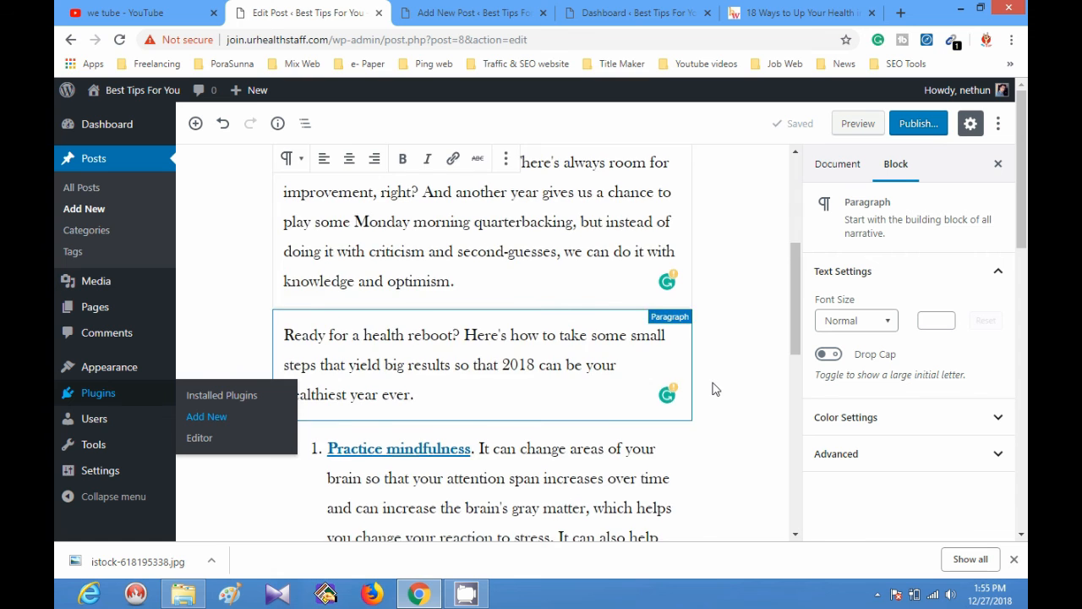
scroll(712, 389, down, 3)
key(ctrl+Tab)
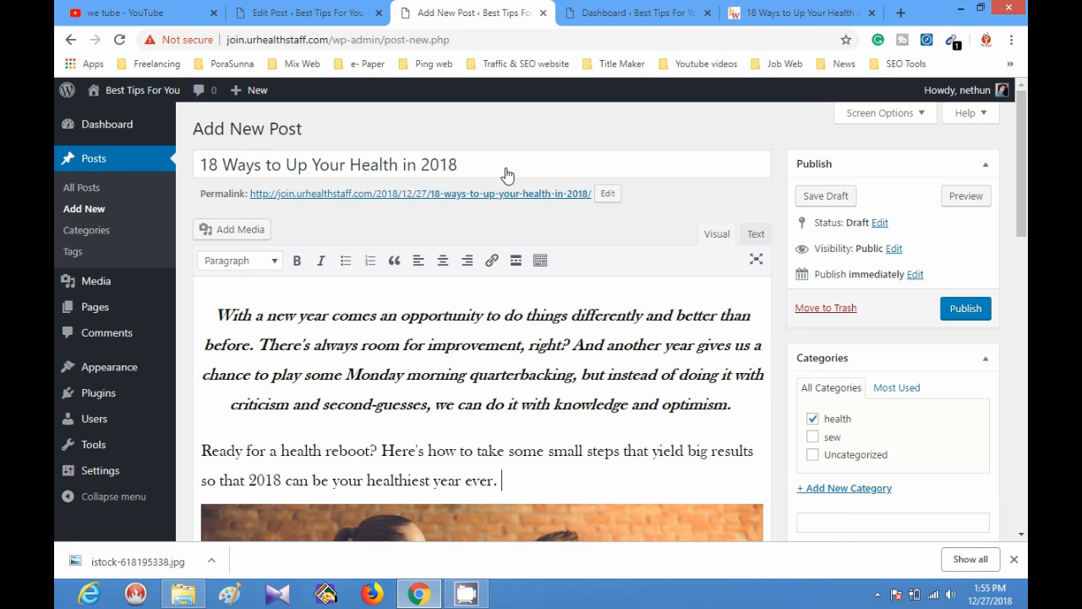
scroll(382, 339, down, 2)
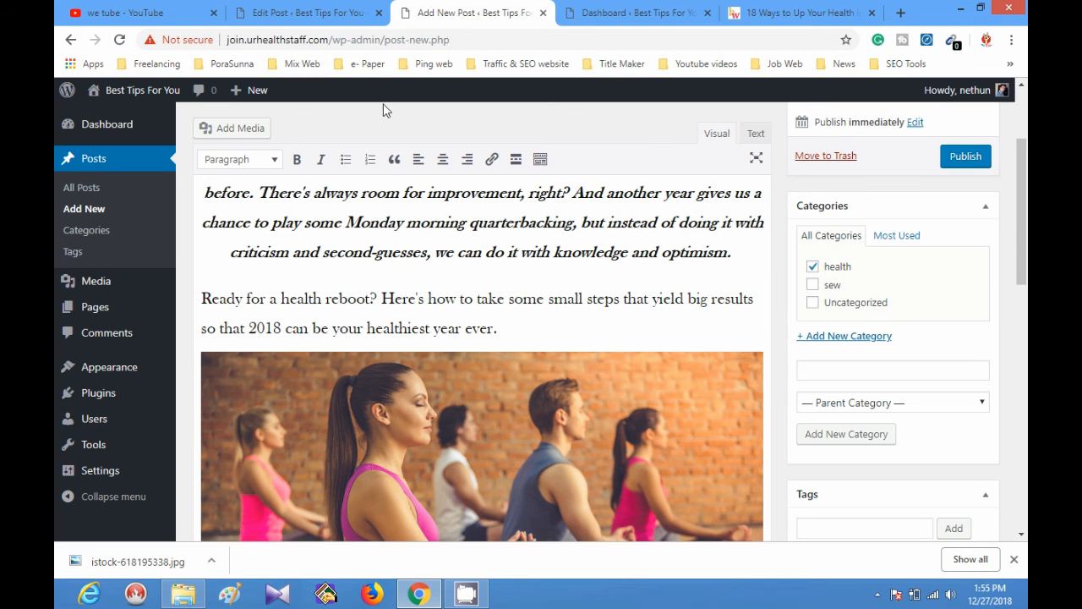